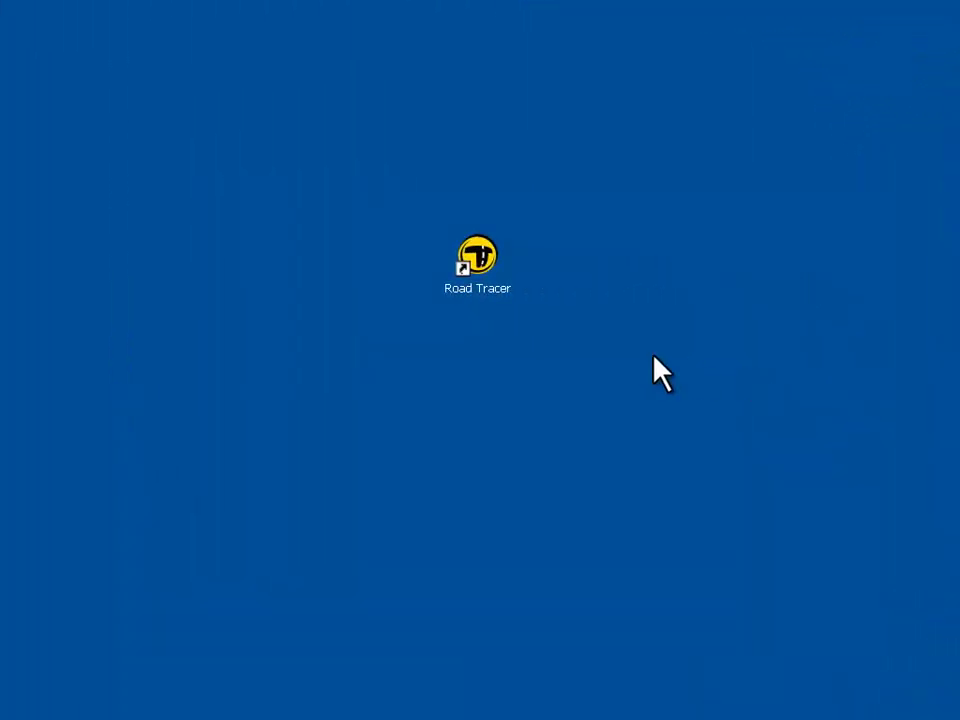
Launch RoadTracer from its desktop icon to get an untitled roadbook on the Göteborg map
{"action": "double_click", "coordinate": [478, 254]}
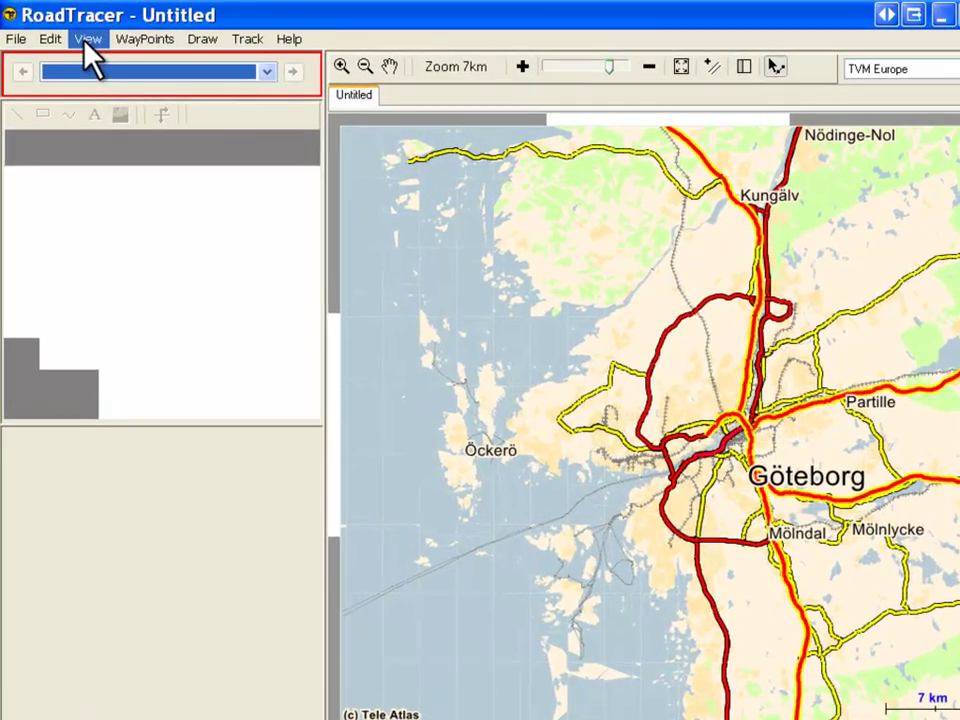
Search places for Henan with Zoom on and show the Henån (Götaland) SE match at 200 m
{"action": "left_click", "coordinate": [78, 39]}
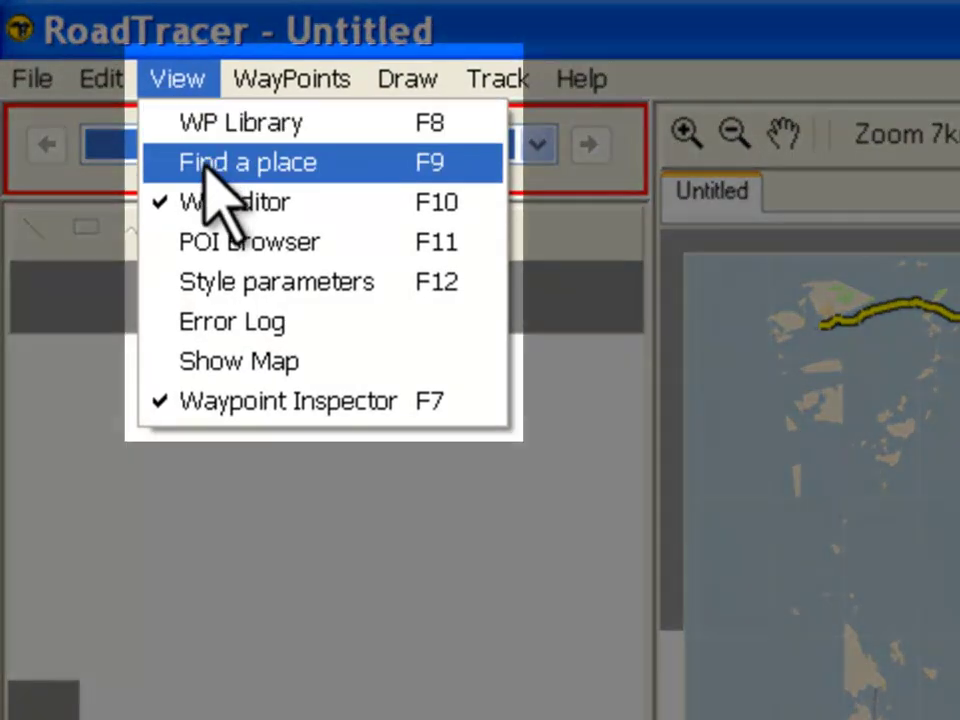
{"action": "left_click", "coordinate": [205, 163]}
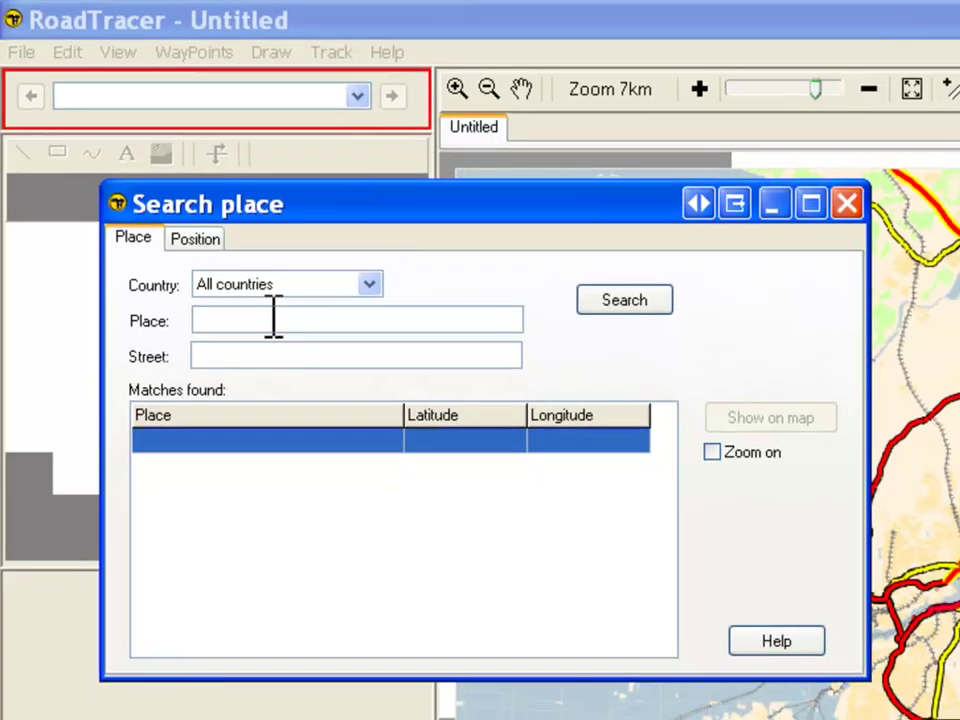
{"action": "left_click", "coordinate": [411, 481]}
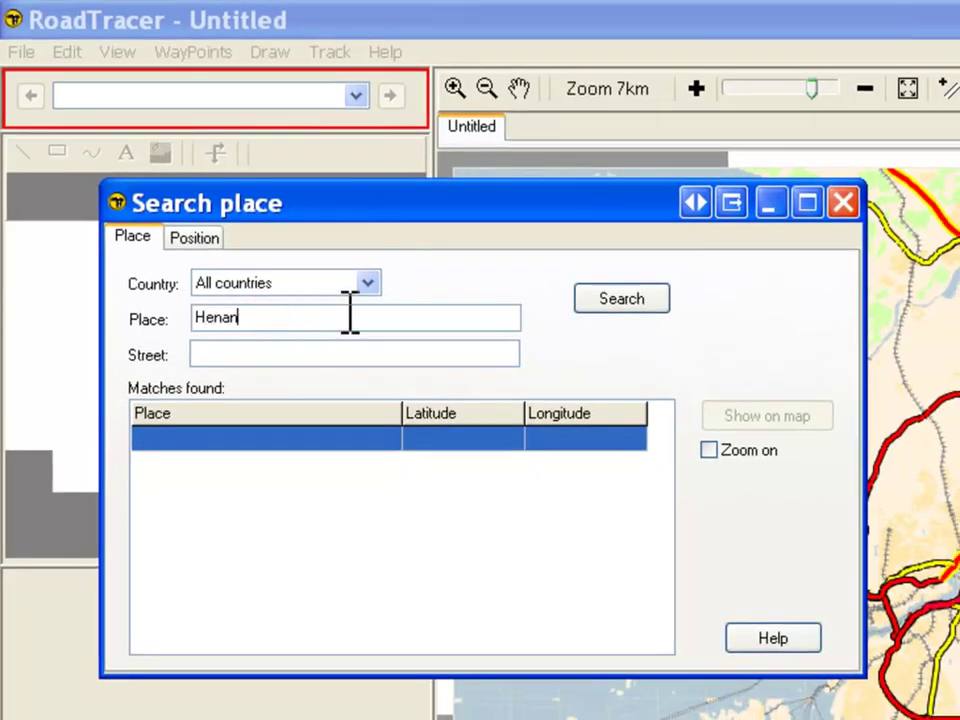
{"action": "left_click", "coordinate": [707, 451]}
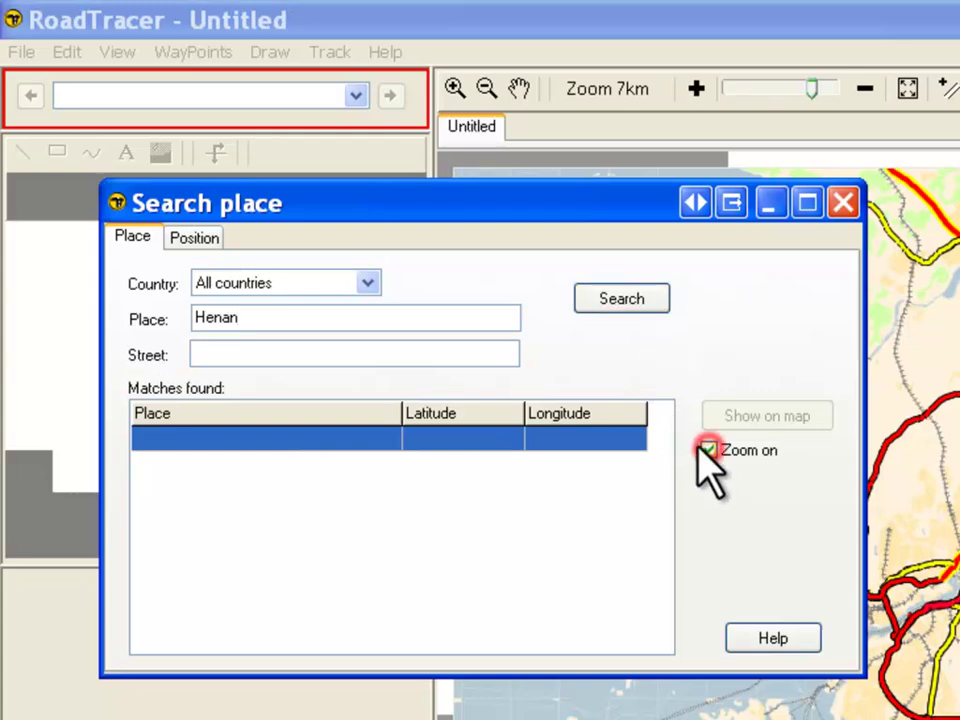
{"action": "left_click", "coordinate": [625, 300]}
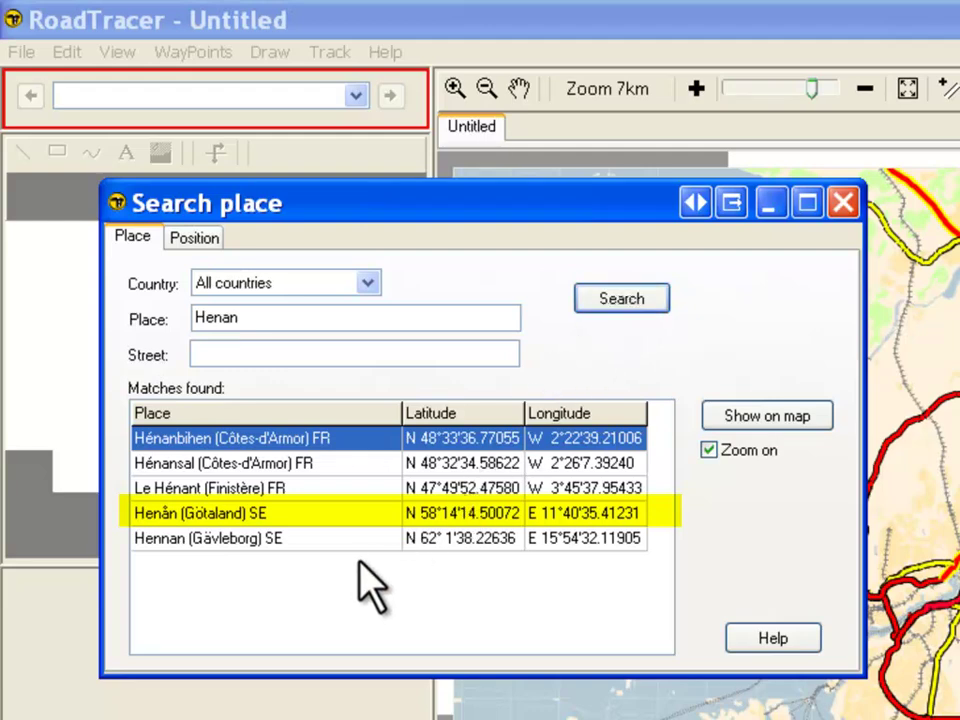
{"action": "left_click", "coordinate": [318, 513]}
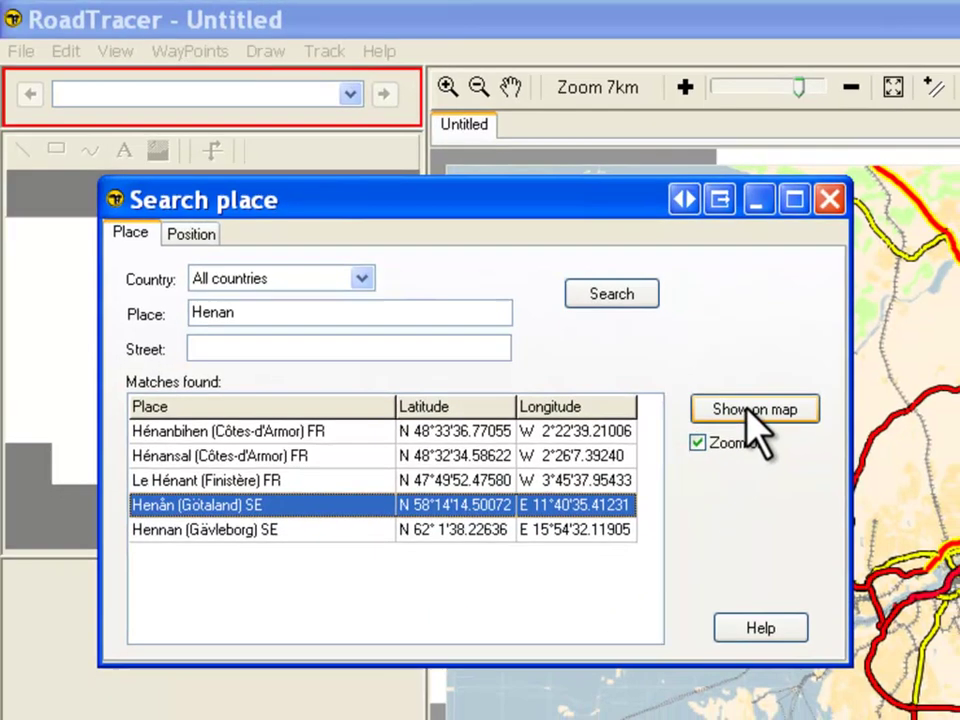
{"action": "left_click", "coordinate": [762, 416]}
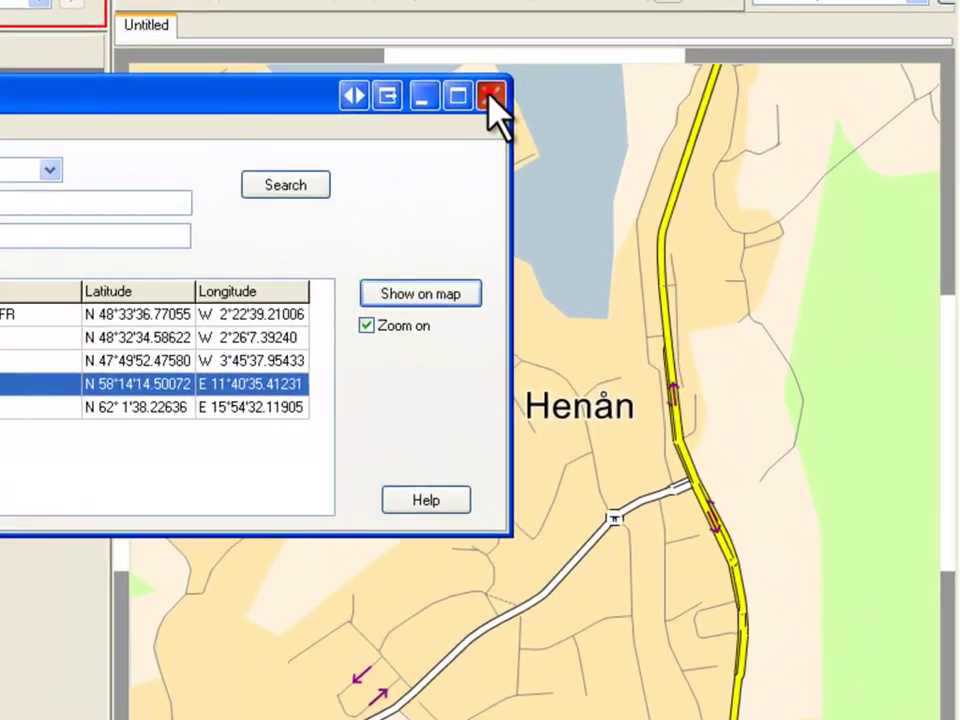
Close the place search and zoom the map out two steps to 300 m
{"action": "left_click", "coordinate": [490, 96]}
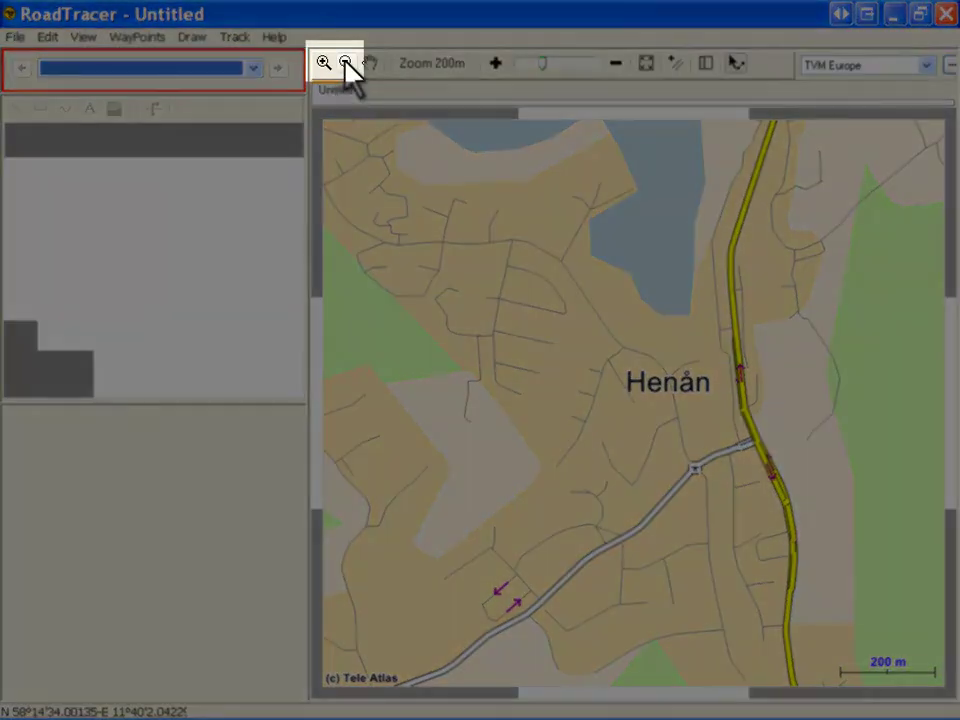
{"action": "left_click", "coordinate": [330, 57]}
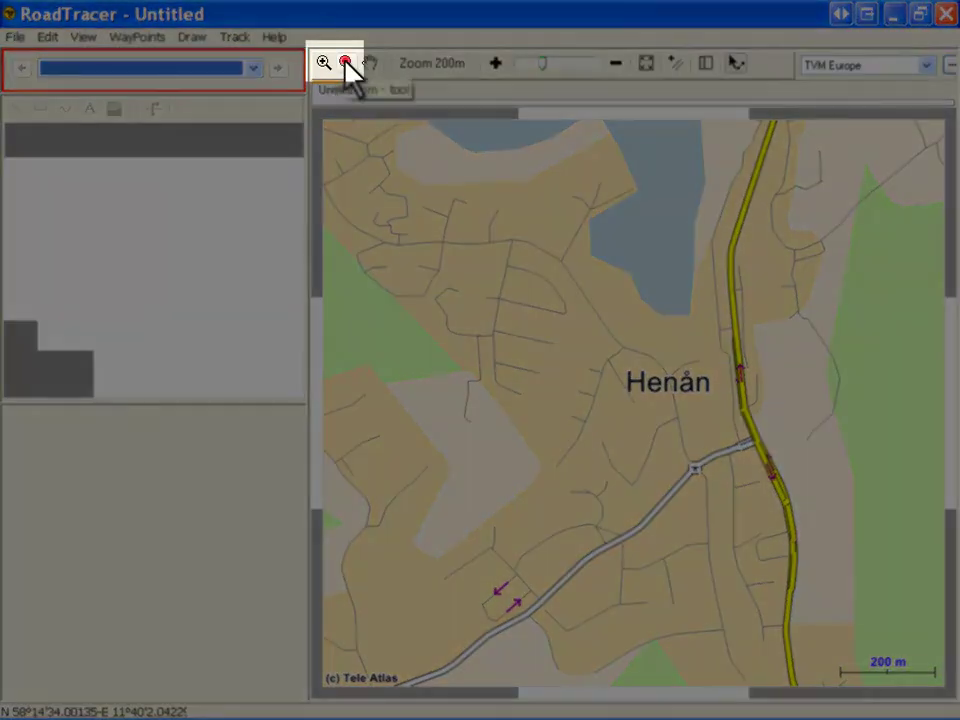
{"action": "left_click", "coordinate": [706, 364]}
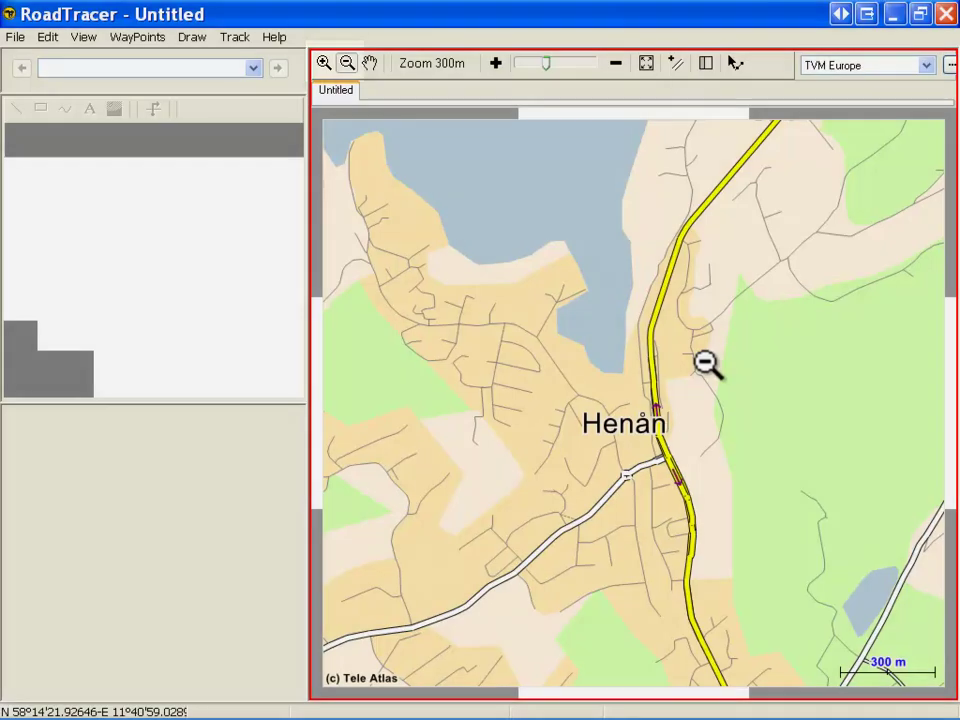
{"action": "left_click", "coordinate": [706, 364]}
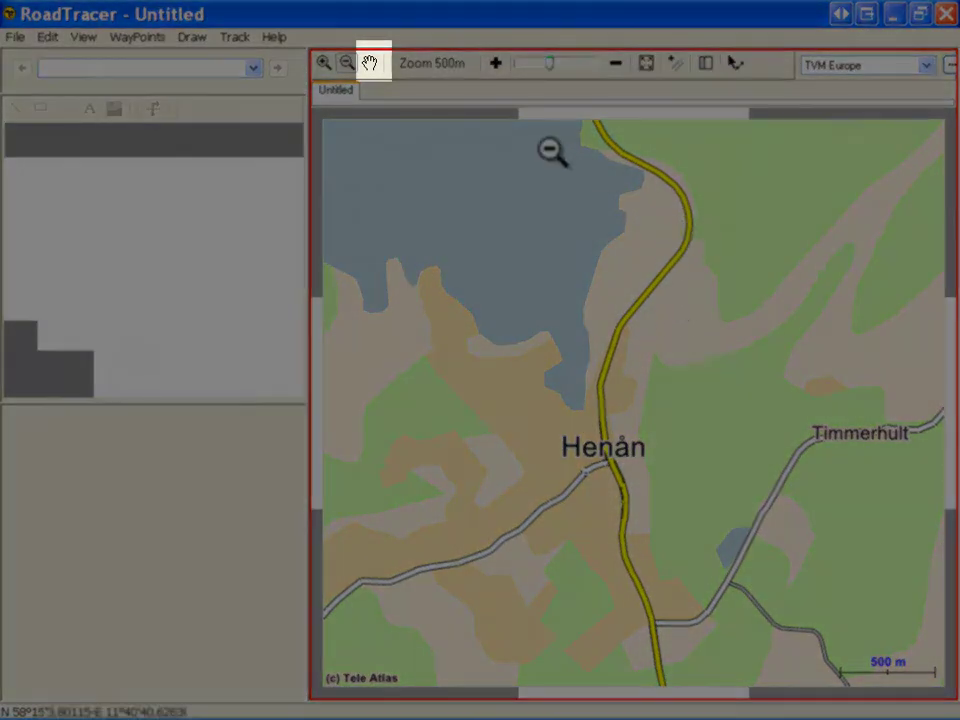
Pan north-east beyond Timmerhult to survey the roads, then back west to Henån
{"action": "left_click", "coordinate": [370, 63]}
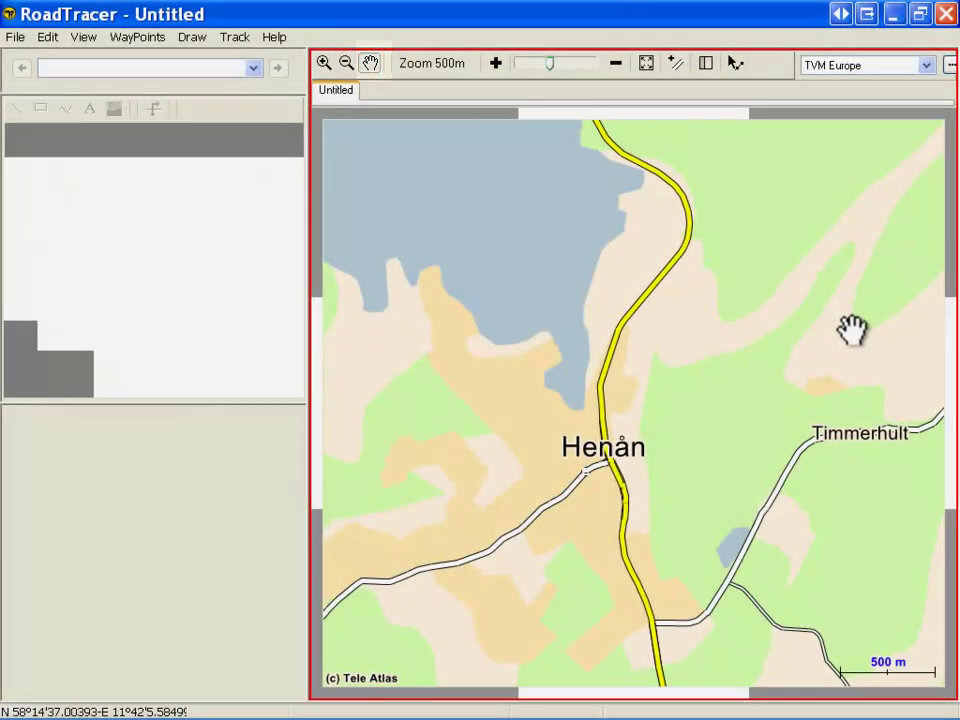
{"action": "left_click_drag", "start_coordinate": [853, 328], "coordinate": [647, 418]}
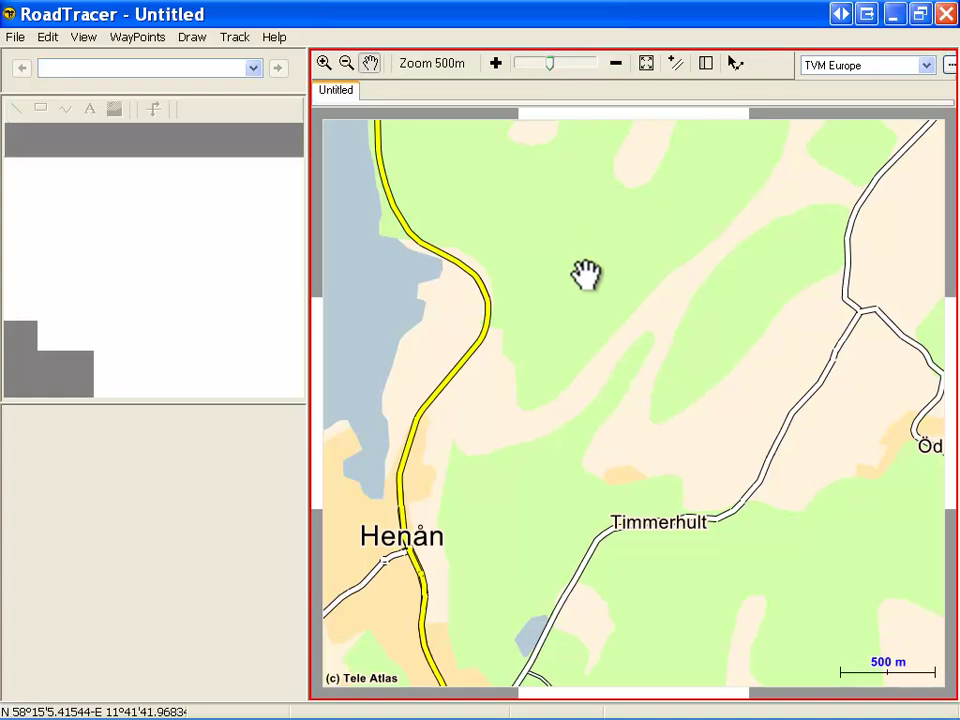
{"action": "left_click_drag", "start_coordinate": [661, 306], "coordinate": [647, 354]}
{"action": "left_click_drag", "start_coordinate": [718, 319], "coordinate": [561, 444]}
{"action": "left_click_drag", "start_coordinate": [778, 348], "coordinate": [600, 429]}
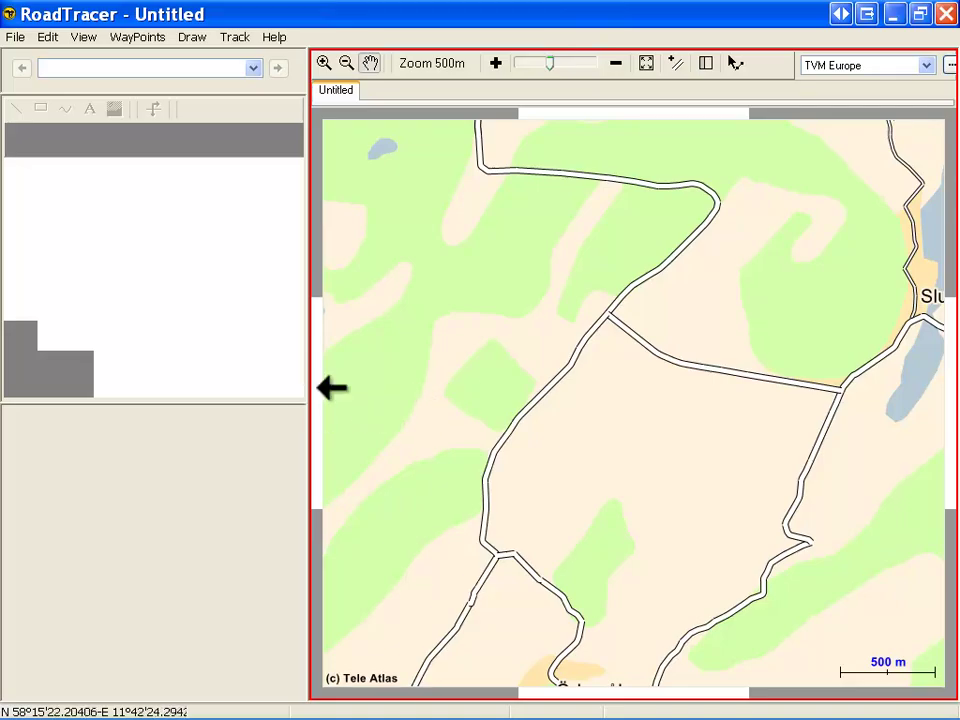
{"action": "left_click", "coordinate": [330, 388]}
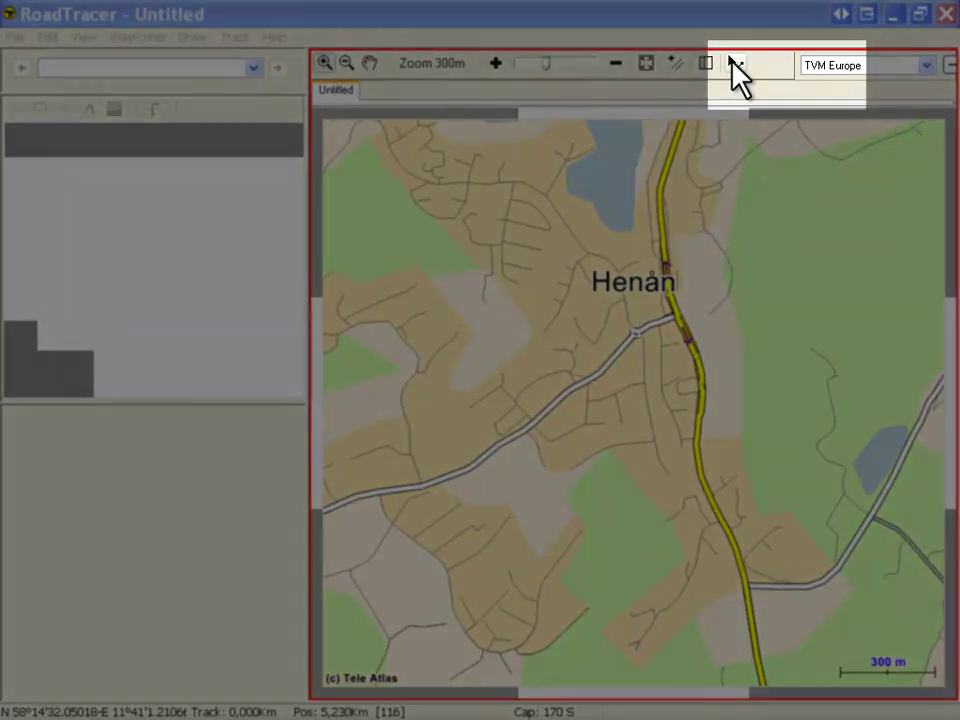
Start a road-following route at Henån and add points to the north-west of the village
{"action": "left_click", "coordinate": [733, 62]}
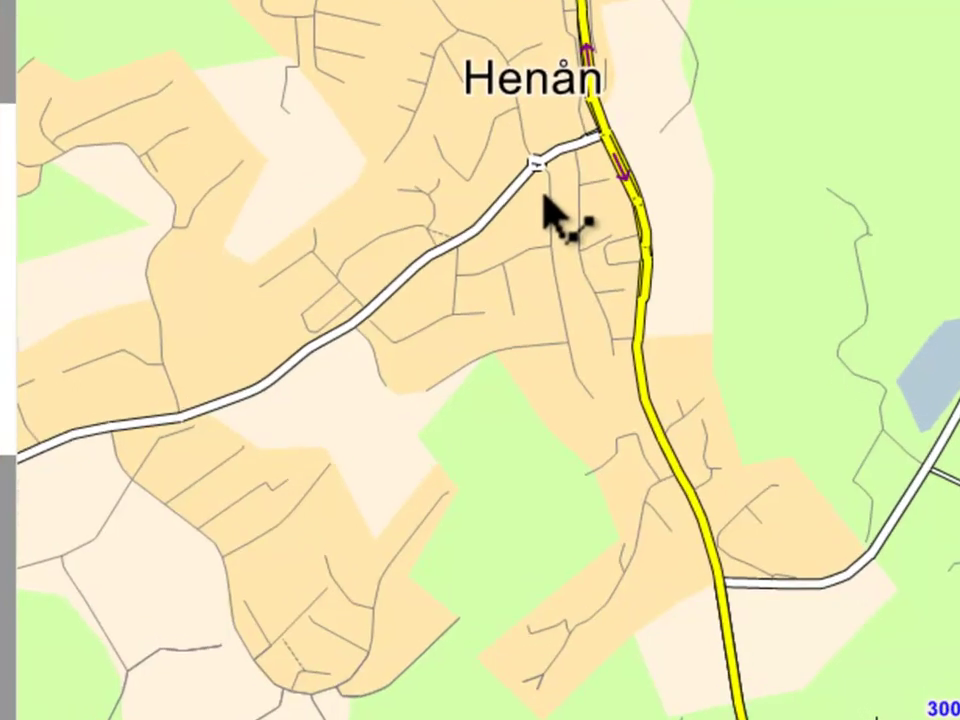
{"action": "right_click", "coordinate": [533, 162]}
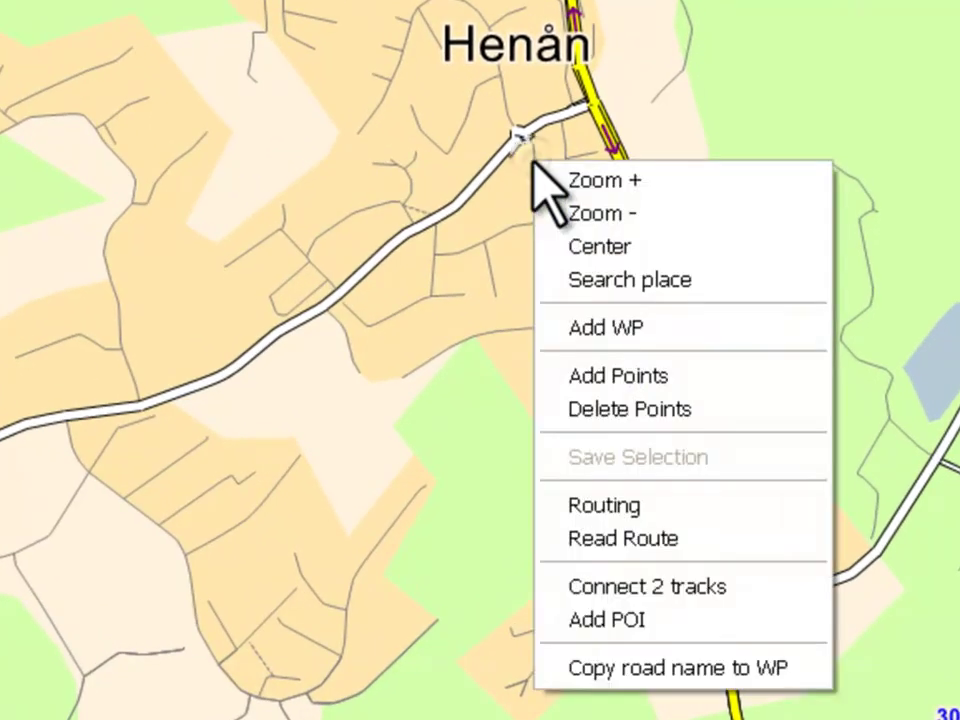
{"action": "left_click", "coordinate": [608, 514]}
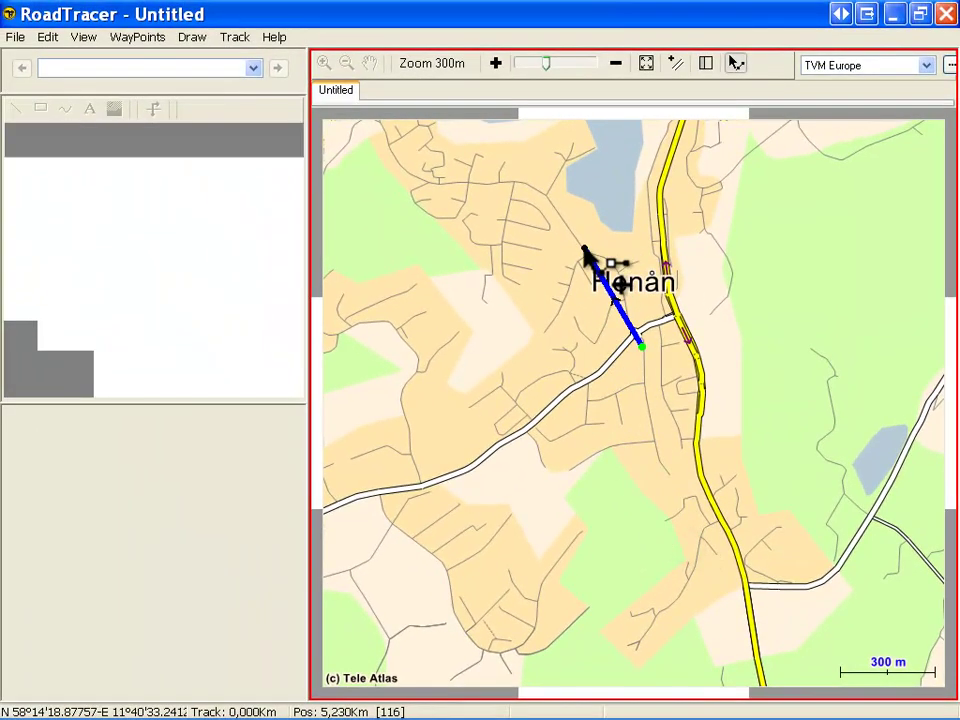
{"action": "left_click", "coordinate": [579, 243]}
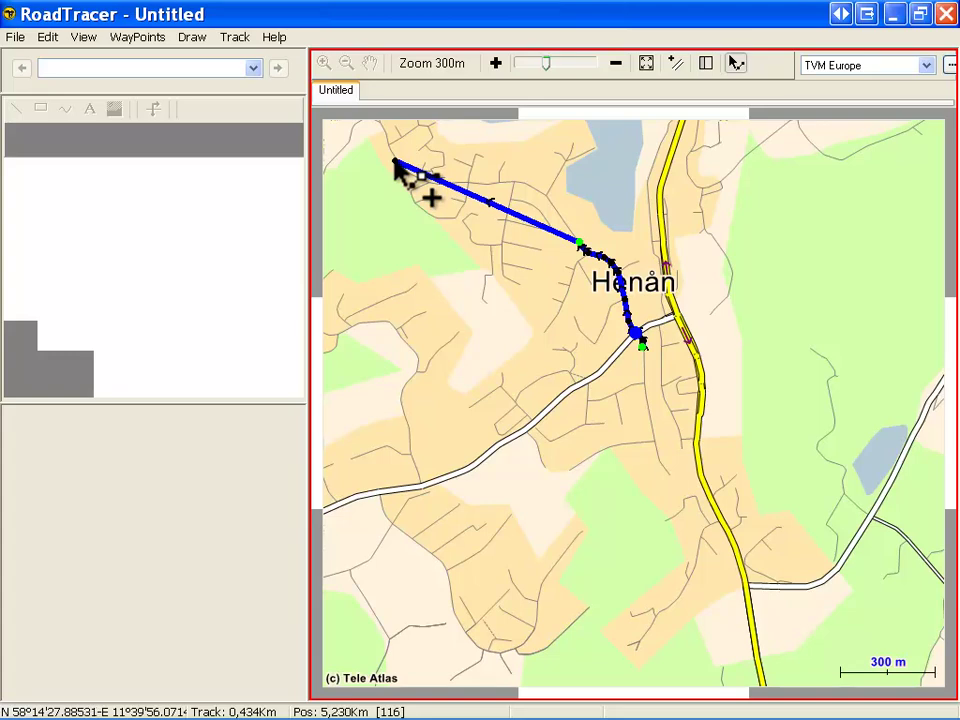
{"action": "left_click", "coordinate": [395, 160]}
{"action": "left_click", "coordinate": [325, 334]}
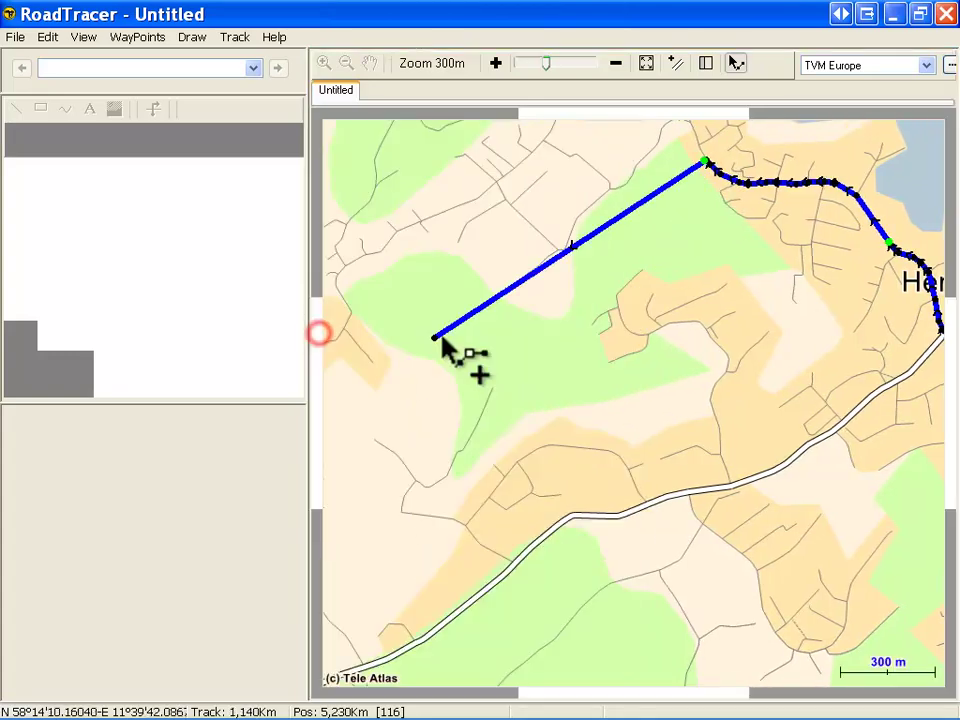
{"action": "left_click", "coordinate": [462, 203]}
Extend the route past Dalby, south past Kungsviken and east to the main road (17,324 km)
{"action": "left_click", "coordinate": [318, 365]}
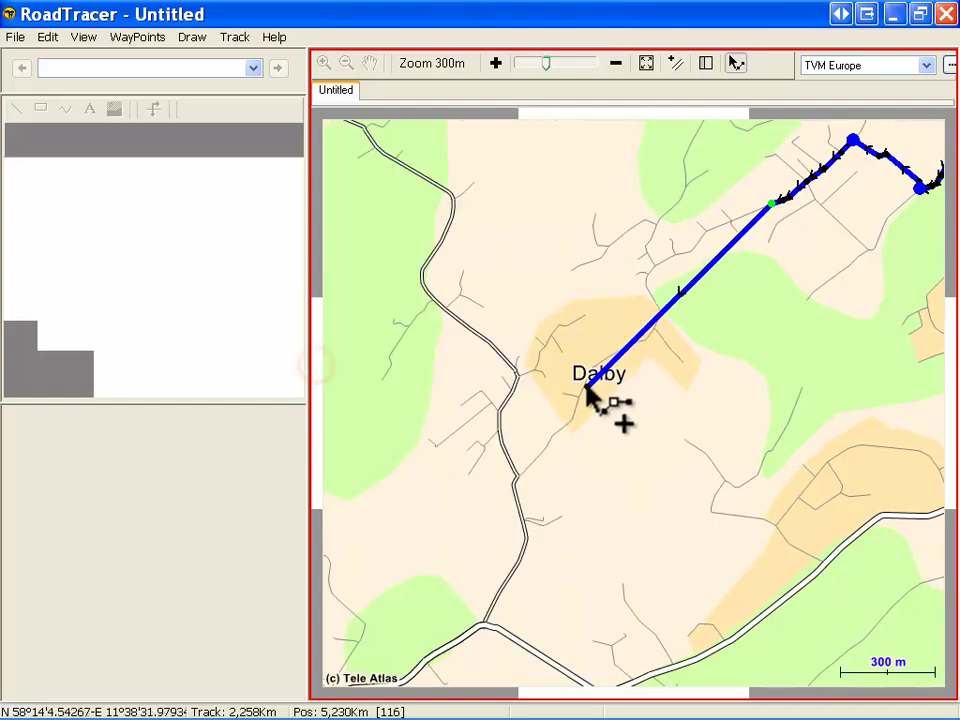
{"action": "left_click", "coordinate": [518, 501]}
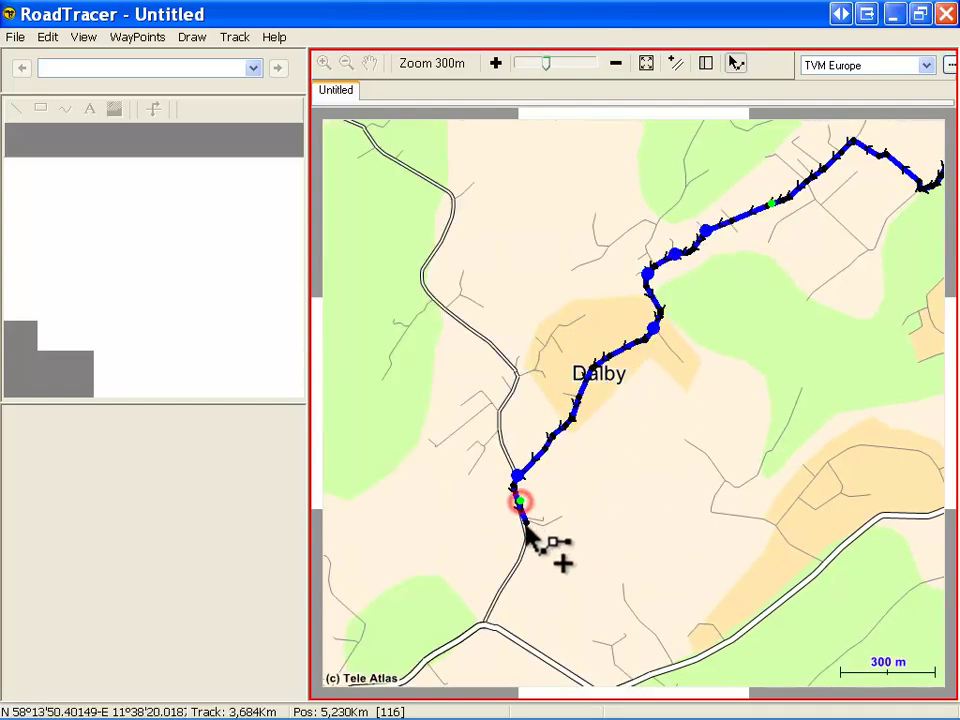
{"action": "left_click", "coordinate": [559, 64]}
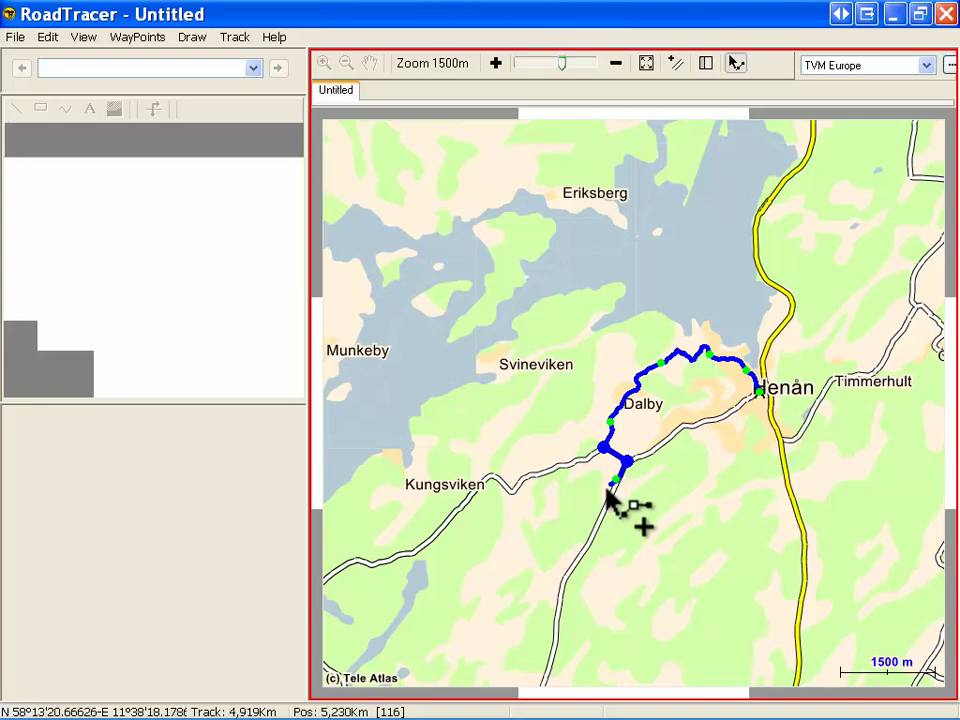
{"action": "left_click", "coordinate": [556, 647]}
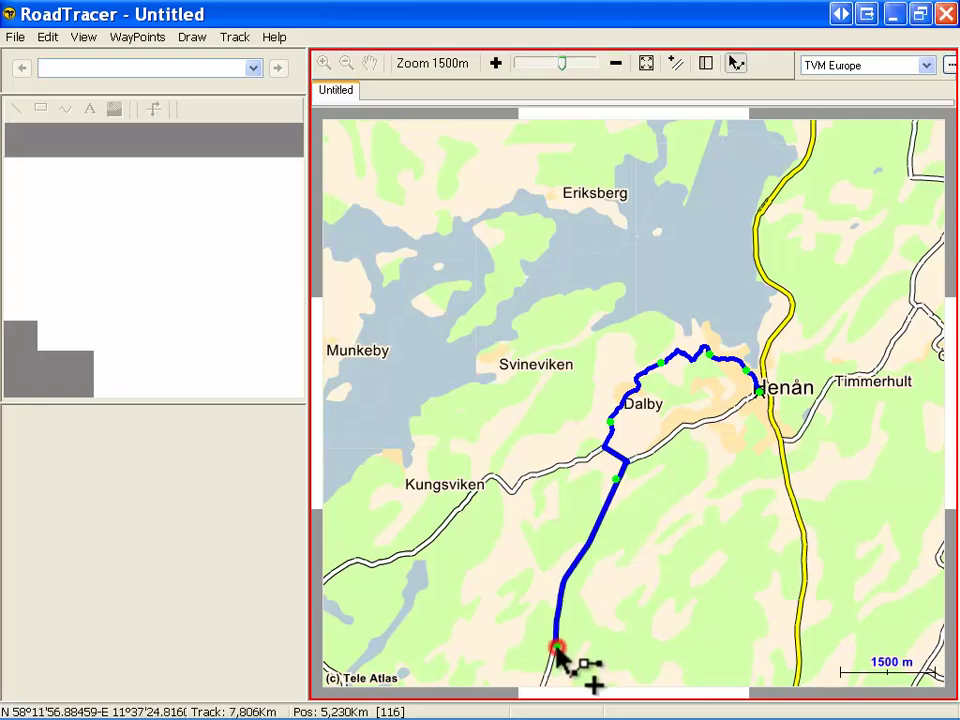
{"action": "left_click", "coordinate": [591, 685]}
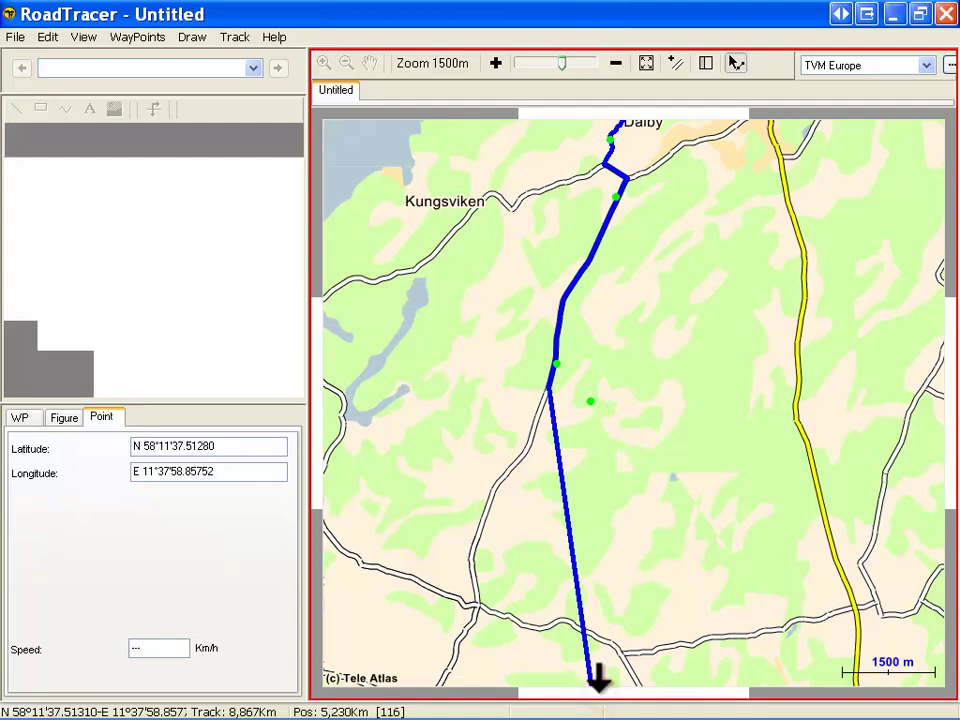
{"action": "left_click", "coordinate": [566, 622]}
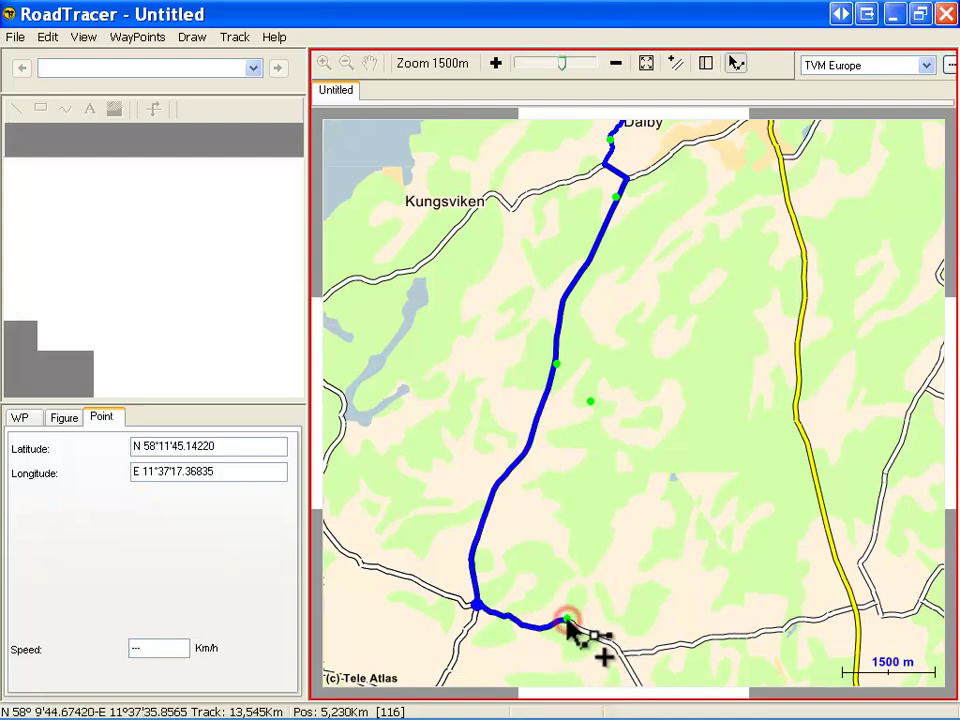
{"action": "left_click", "coordinate": [784, 627]}
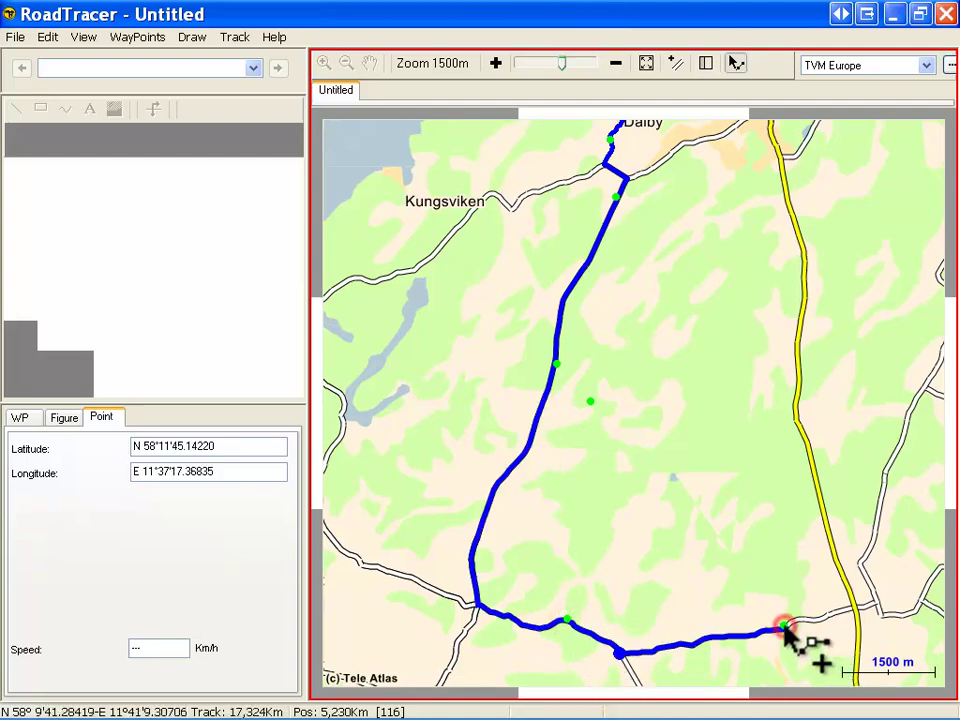
Add two route points north-east of the main road, then undo both
{"action": "left_click", "coordinate": [873, 543]}
{"action": "mouse_move", "coordinate": [937, 424]}
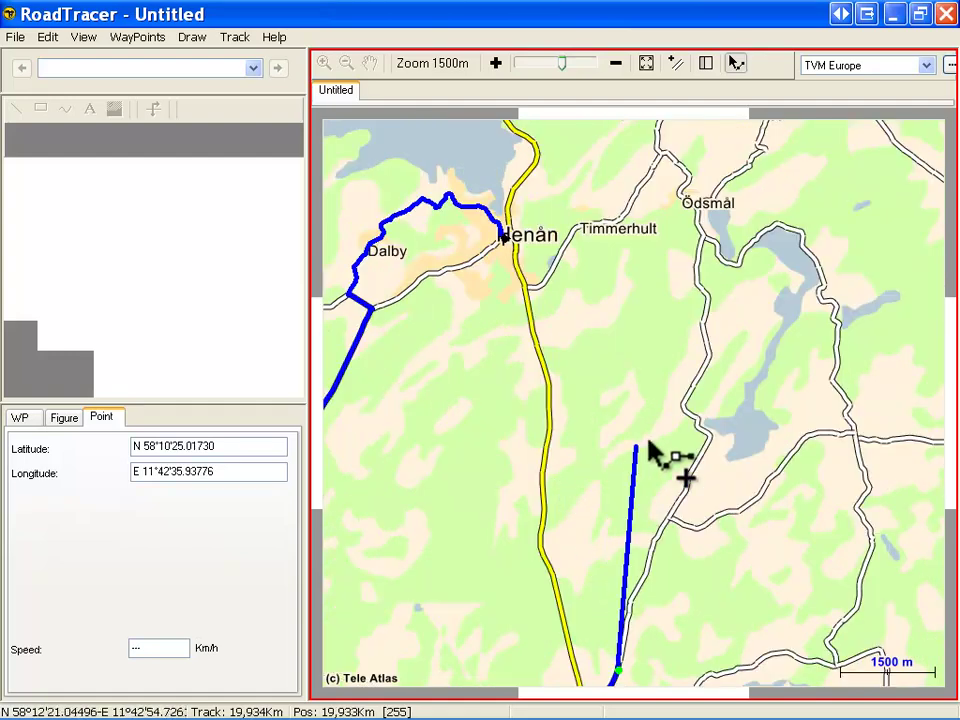
{"action": "left_click", "coordinate": [700, 383]}
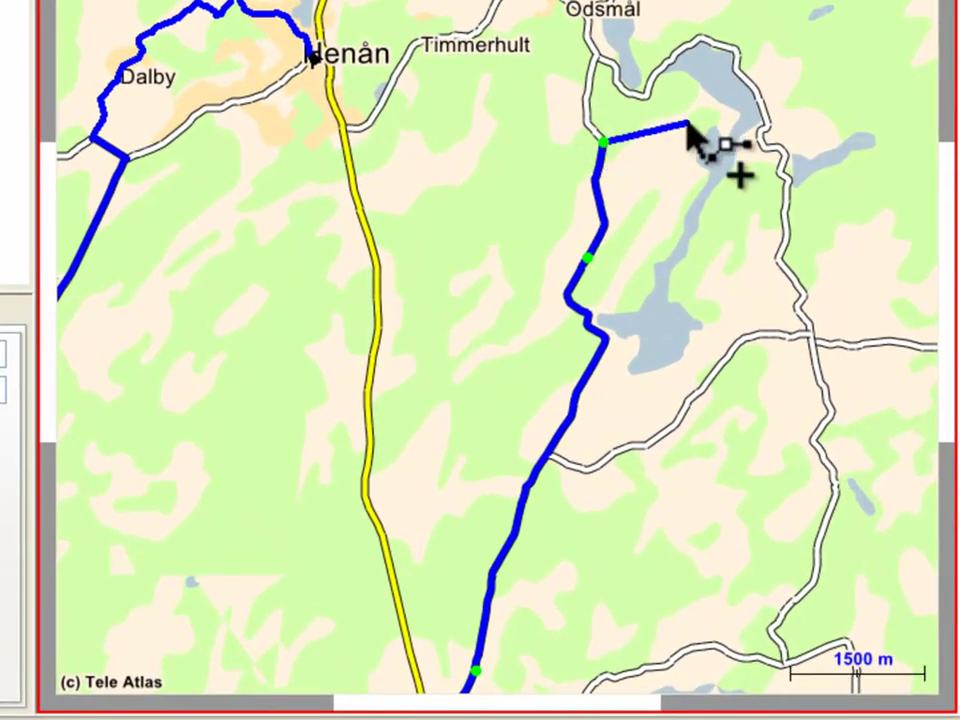
{"action": "key", "text": "ctrl+z"}
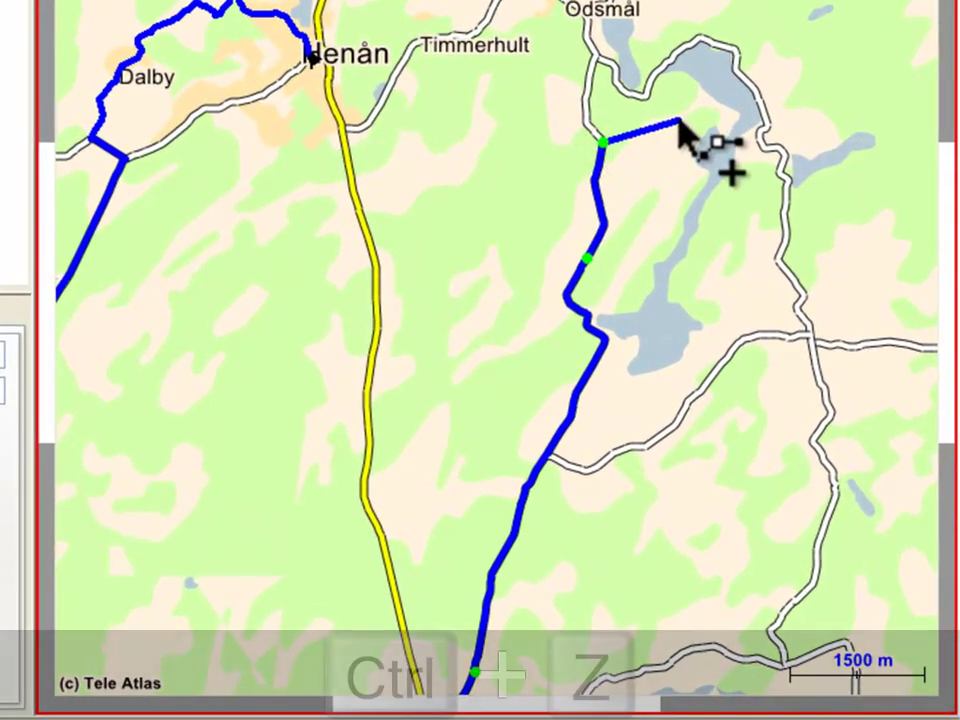
{"action": "key", "text": "ctrl+z"}
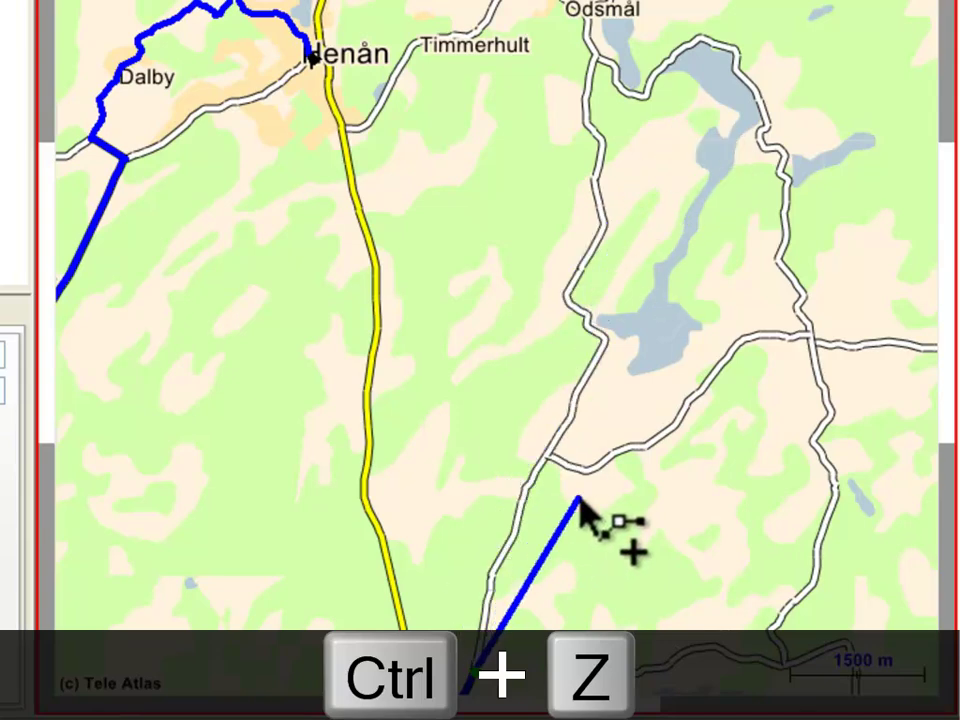
Reroute along the eastward road to the junction below the lake and around its east side toward Henån
{"action": "left_click", "coordinate": [598, 463]}
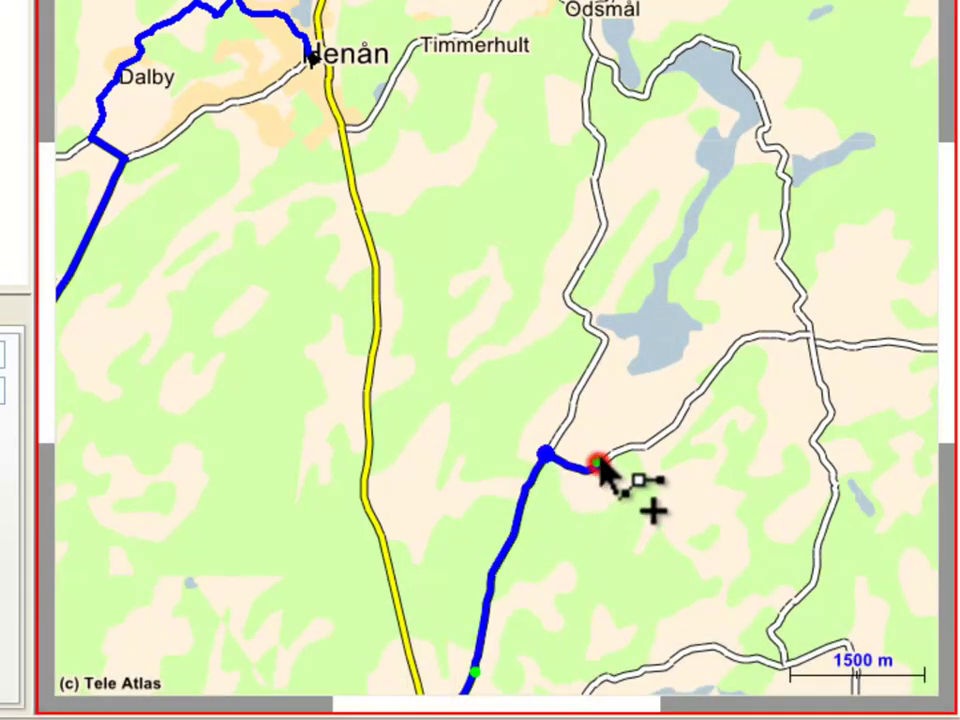
{"action": "left_click", "coordinate": [785, 334]}
{"action": "left_click", "coordinate": [786, 240]}
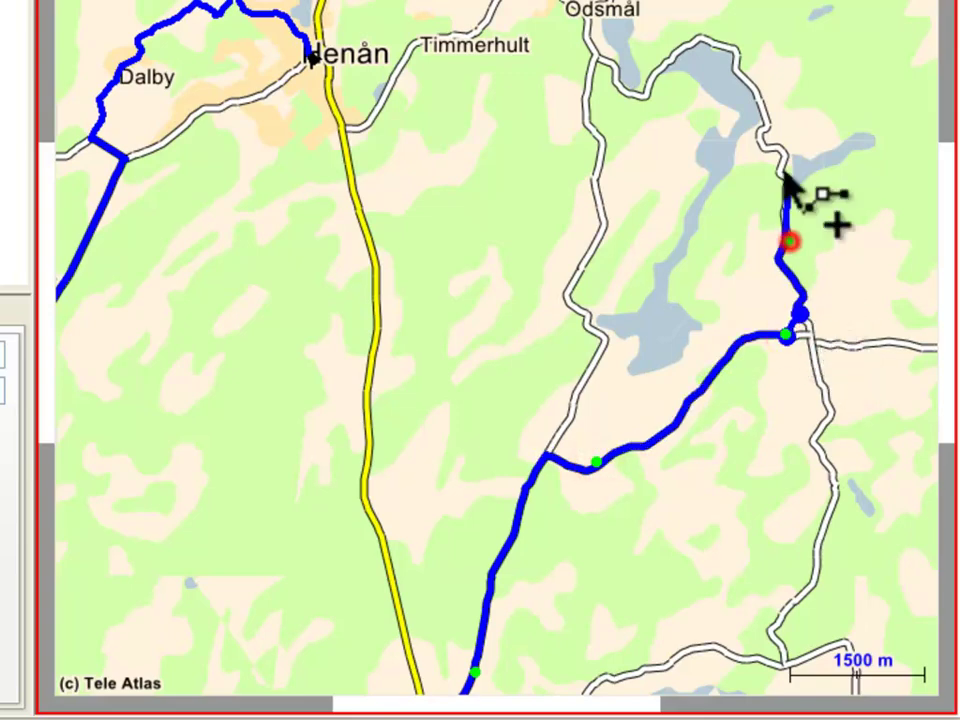
{"action": "left_click", "coordinate": [709, 44]}
{"action": "left_click", "coordinate": [340, 127]}
Zoom in on Henån and place the final route point there, closing the 38,304 km loop
{"action": "right_click", "coordinate": [328, 80]}
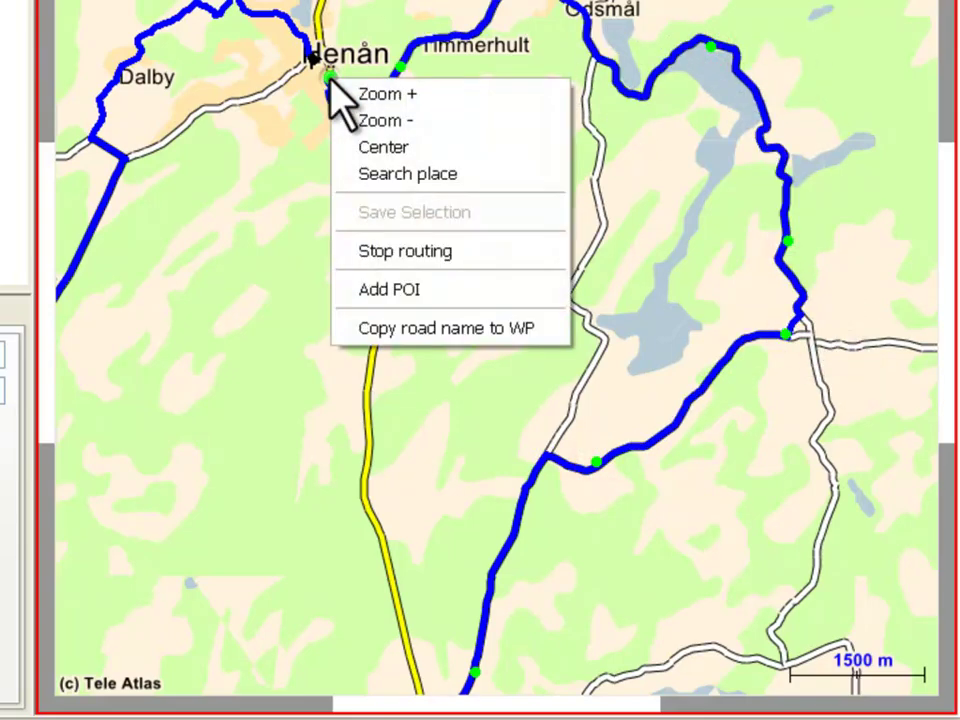
{"action": "left_click", "coordinate": [358, 95]}
{"action": "left_click", "coordinate": [383, 171]}
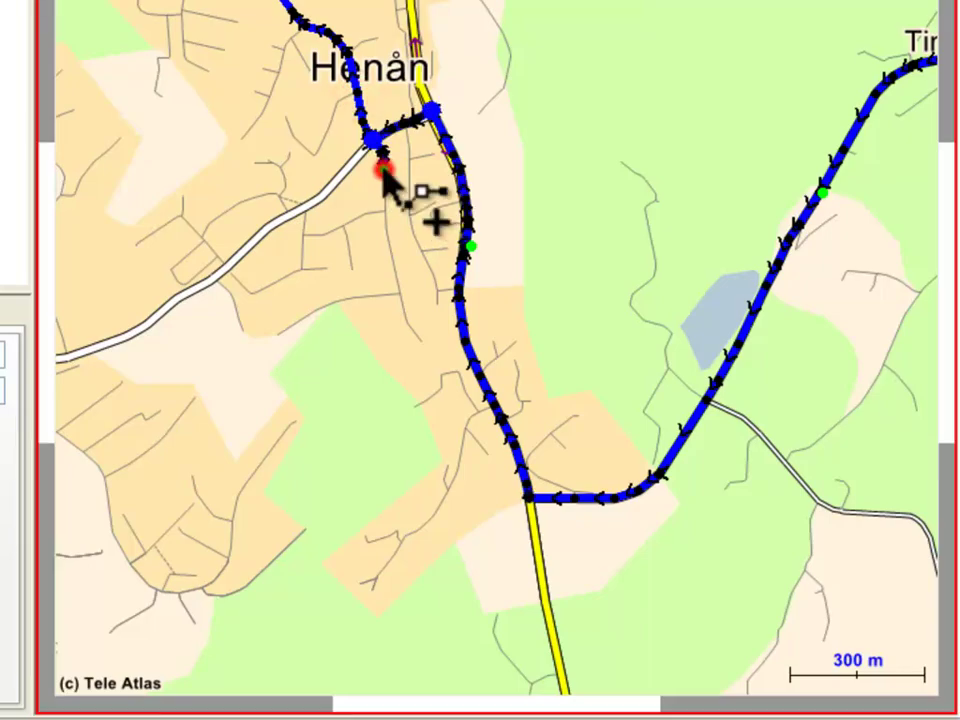
{"action": "scroll", "coordinate": [381, 171], "scroll_direction": "down", "scroll_amount": 3}
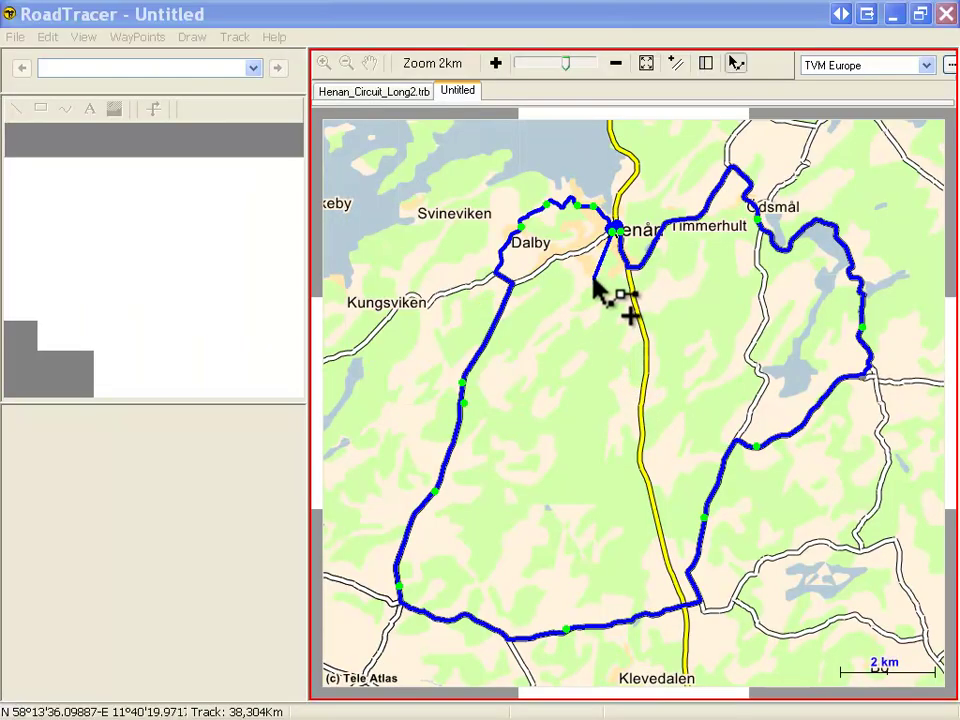
{"action": "right_click", "coordinate": [598, 276]}
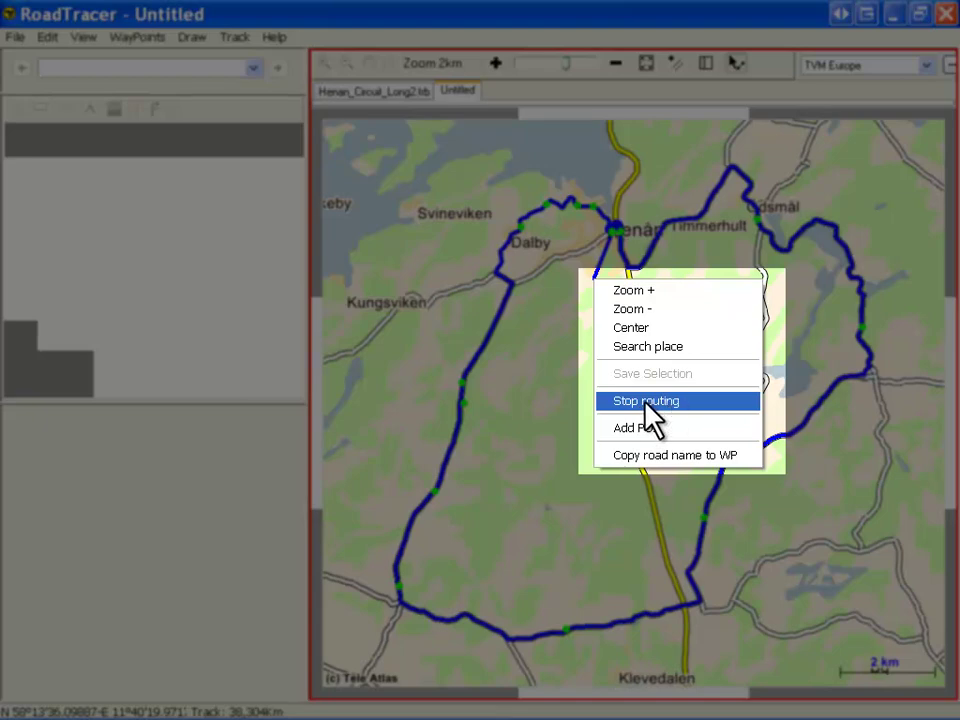
Stop routing and accept ball-arrow symbols, generating 25 numbered waypoints along the loop
{"action": "left_click", "coordinate": [646, 401]}
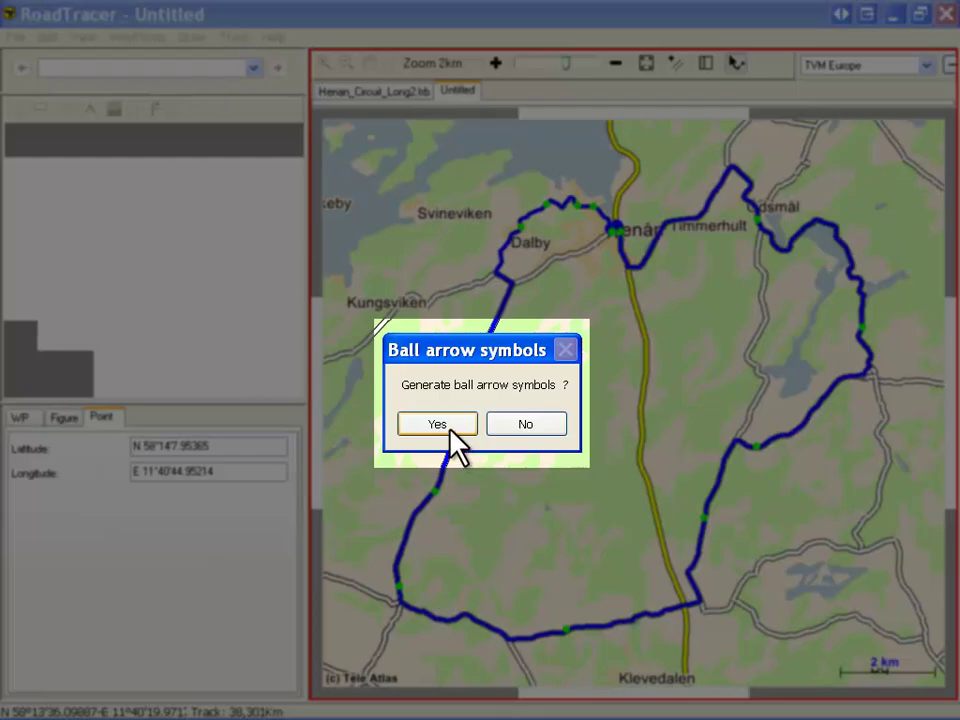
{"action": "left_click", "coordinate": [451, 431]}
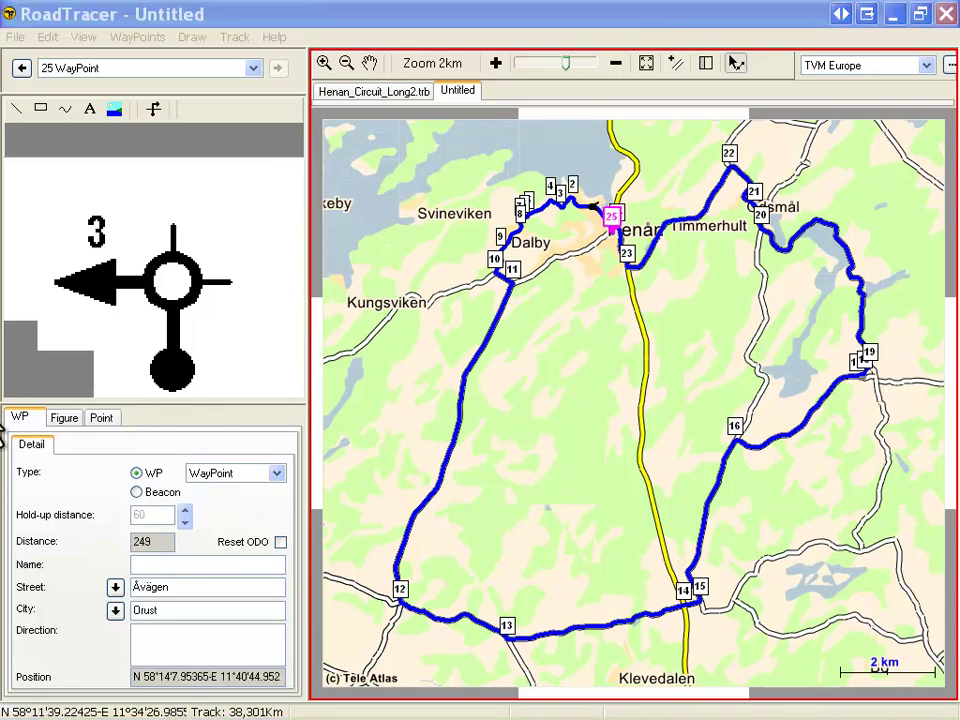
{"action": "left_click", "coordinate": [14, 37]}
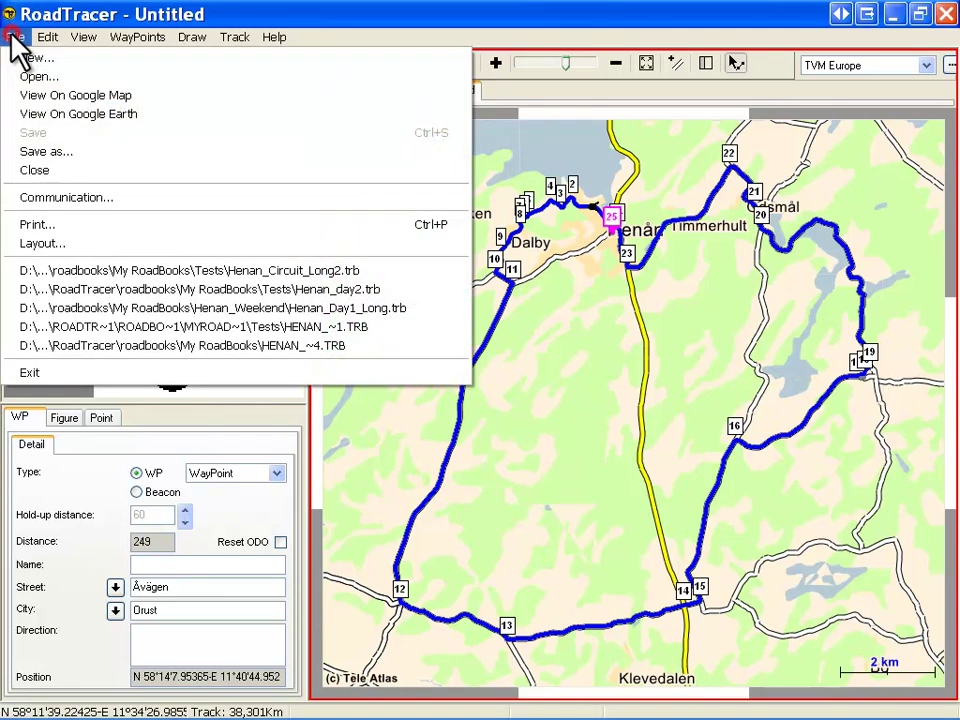
Print-preview the loop with type Roadbook and Portrait layout, scrolling through the pages
{"action": "left_click", "coordinate": [68, 228]}
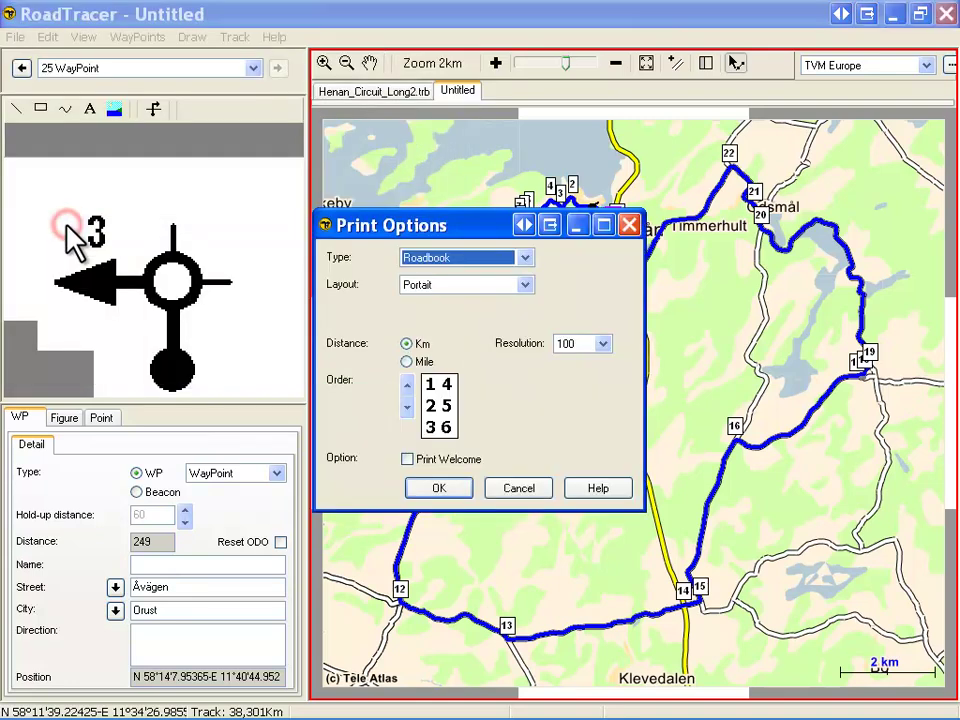
{"action": "left_click", "coordinate": [527, 258]}
{"action": "left_click", "coordinate": [527, 258]}
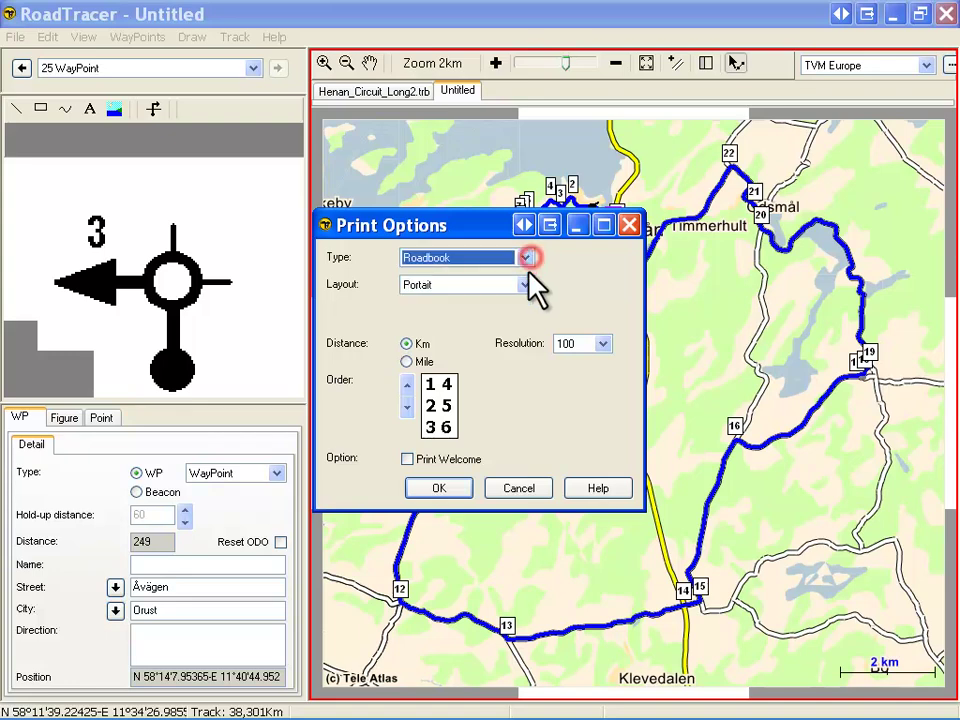
{"action": "left_click", "coordinate": [525, 284]}
{"action": "left_click", "coordinate": [525, 284]}
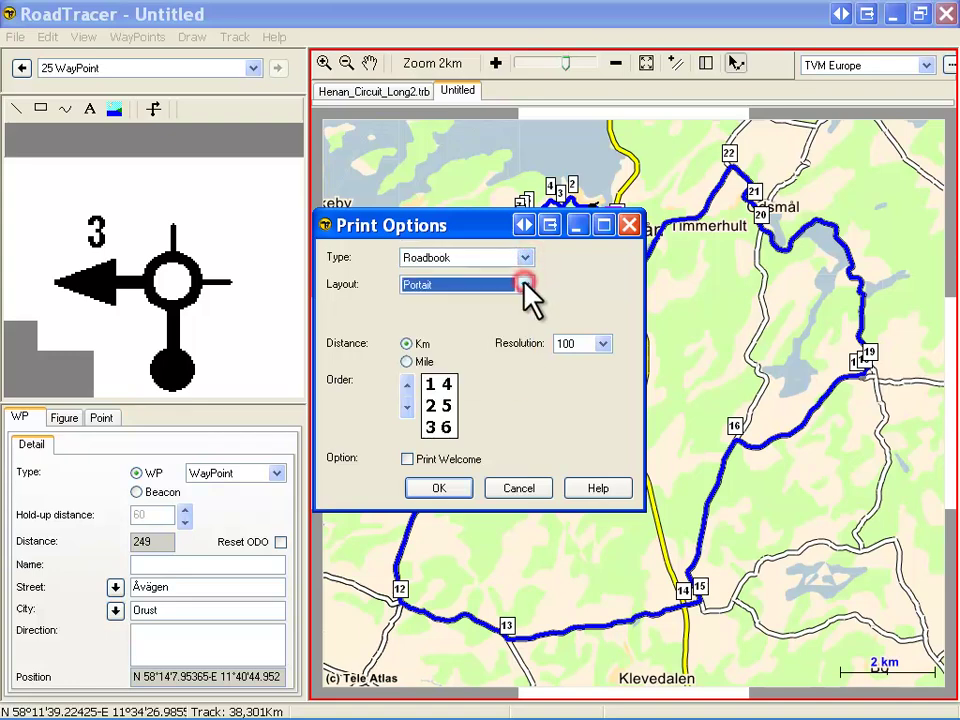
{"action": "left_click", "coordinate": [448, 491]}
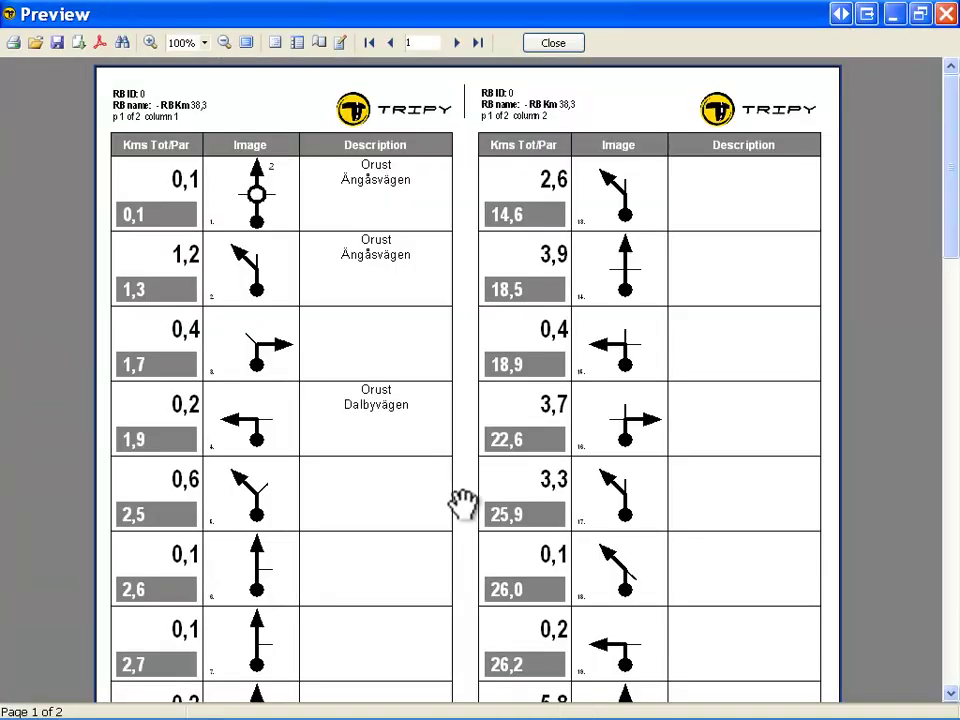
{"action": "left_click_drag", "start_coordinate": [955, 243], "coordinate": [956, 364]}
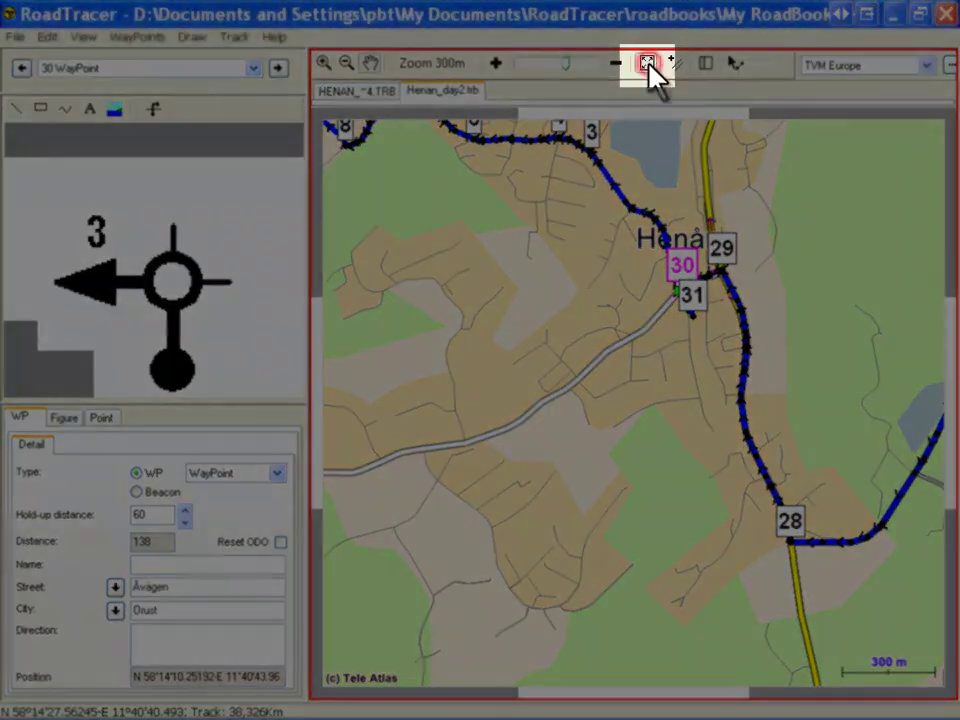
Fit the whole track in view and Save As Henan_Day1 in the Henan_Weekend folder
{"action": "left_click", "coordinate": [647, 62]}
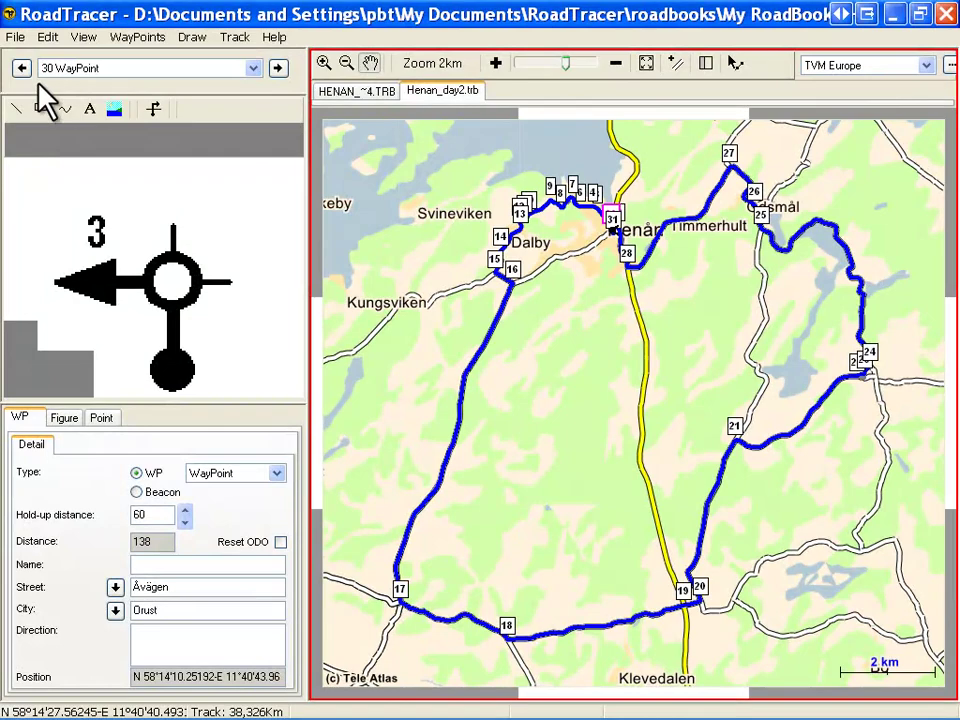
{"action": "left_click", "coordinate": [15, 38]}
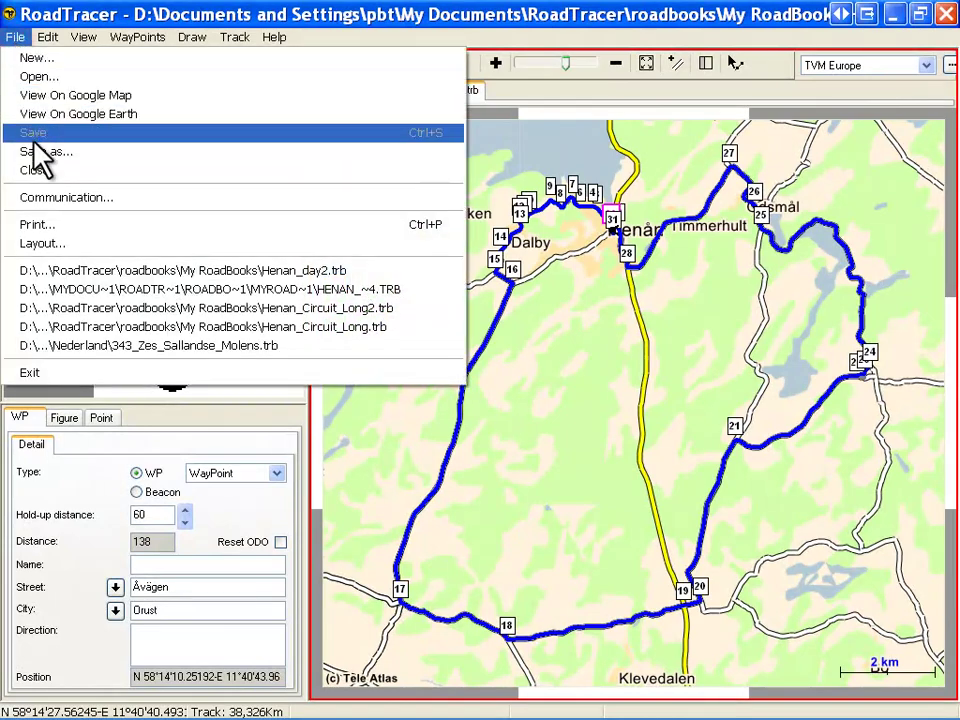
{"action": "left_click", "coordinate": [89, 153]}
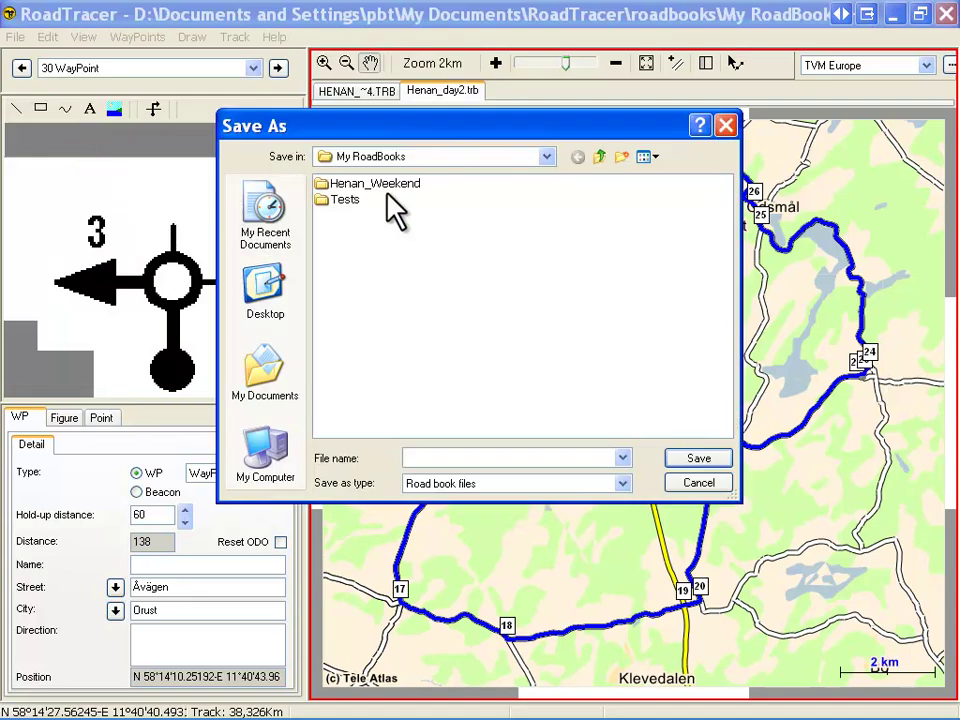
{"action": "double_click", "coordinate": [393, 184]}
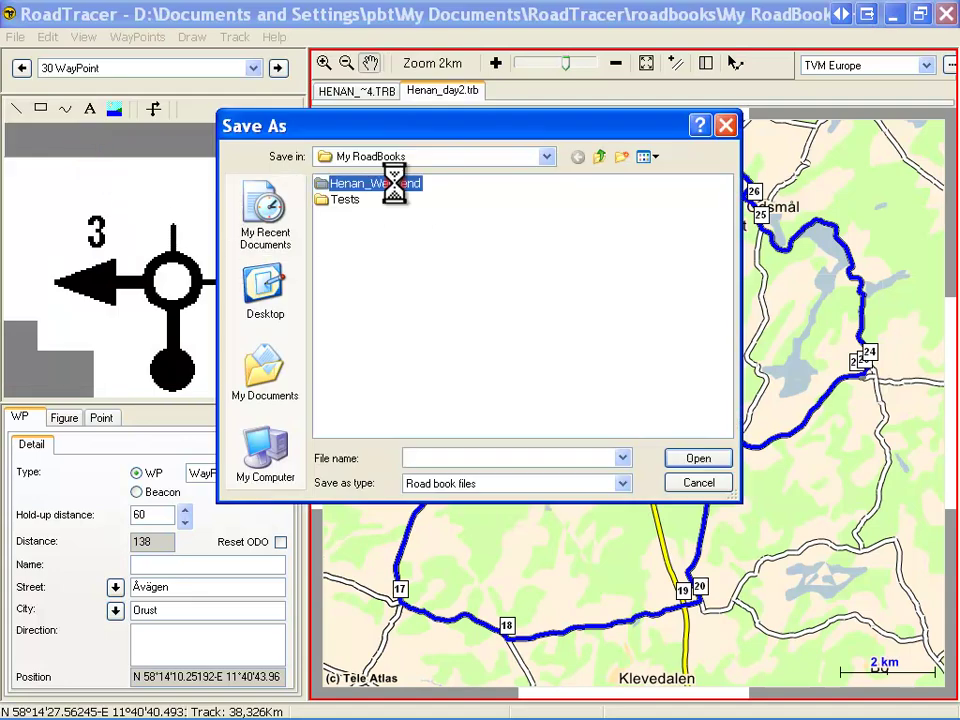
{"action": "left_click", "coordinate": [428, 457]}
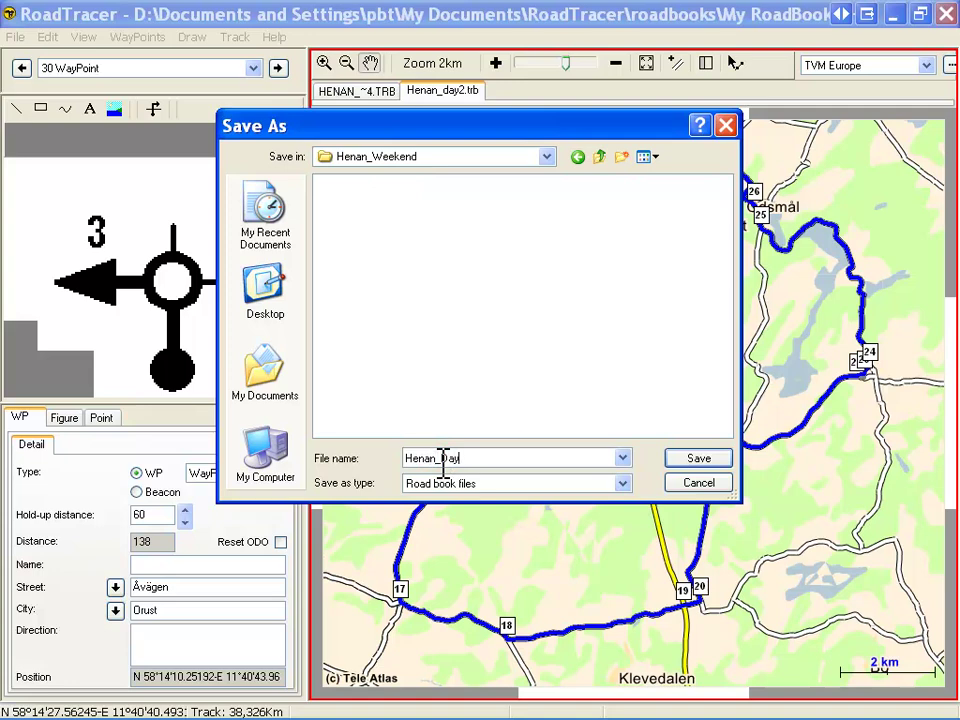
{"action": "type", "text": "Henan_Day1"}
{"action": "left_click", "coordinate": [725, 458]}
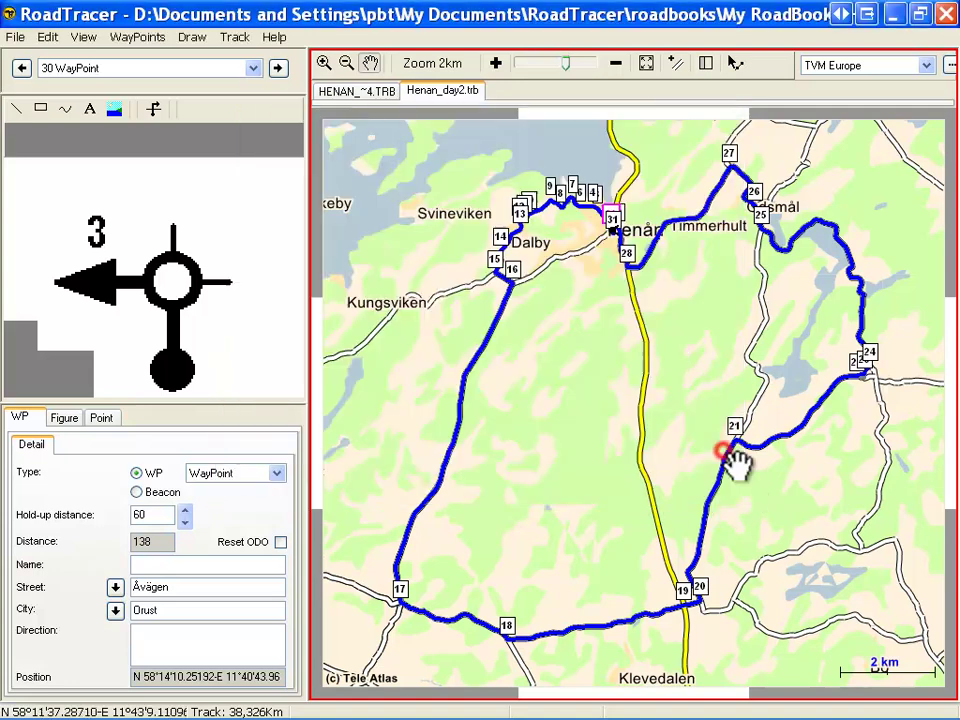
{"action": "left_click", "coordinate": [500, 226]}
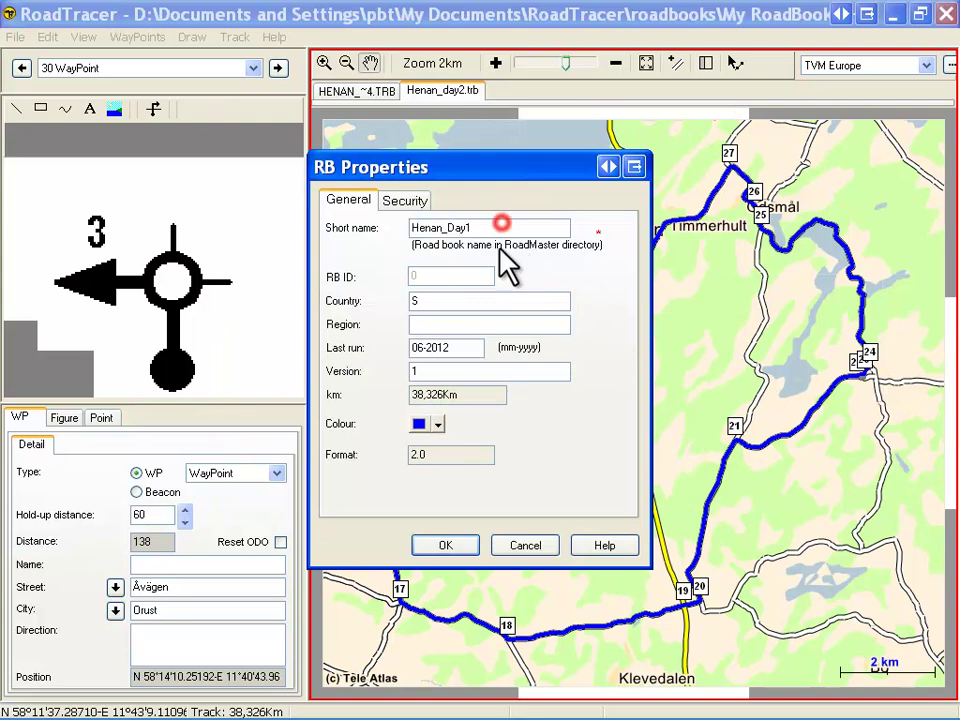
In RB Properties, enter Sweden as country and Henan as region, and confirm
{"action": "left_click", "coordinate": [444, 298]}
{"action": "left_click", "coordinate": [430, 324]}
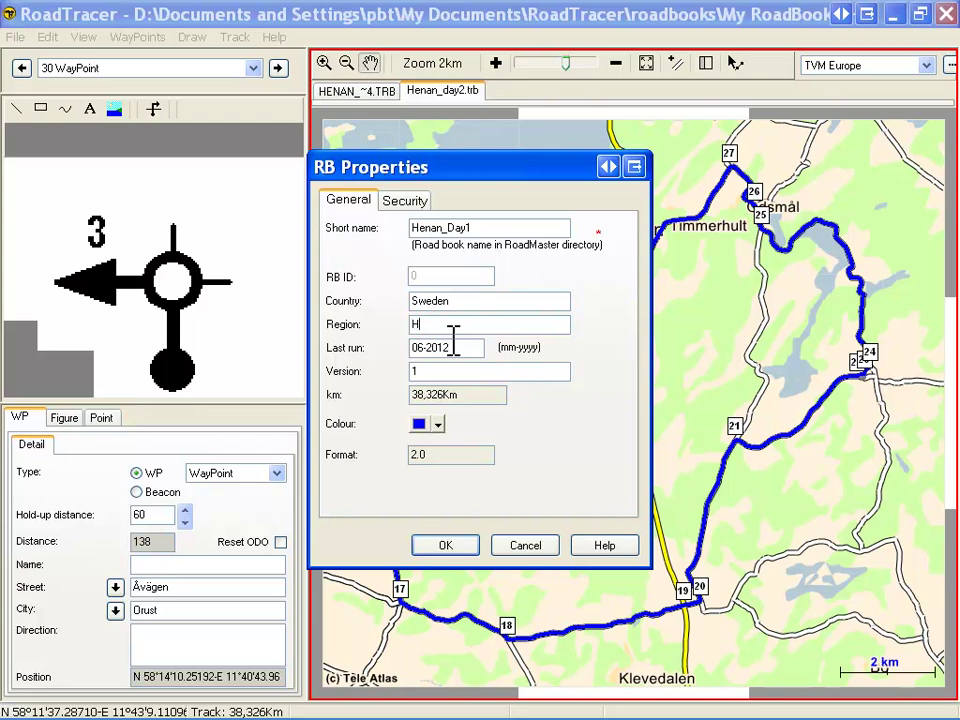
{"action": "left_click", "coordinate": [447, 544]}
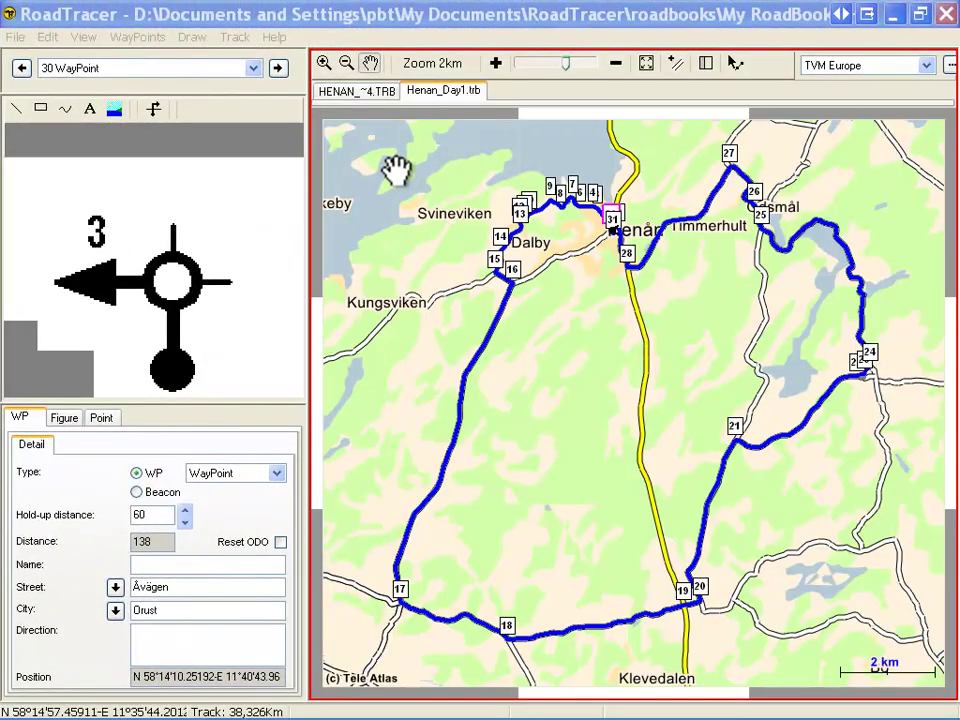
Pan east toward Slussen, then select and delete the track from waypoint 27 to 19 (now 30,228 km)
{"action": "left_click", "coordinate": [367, 62]}
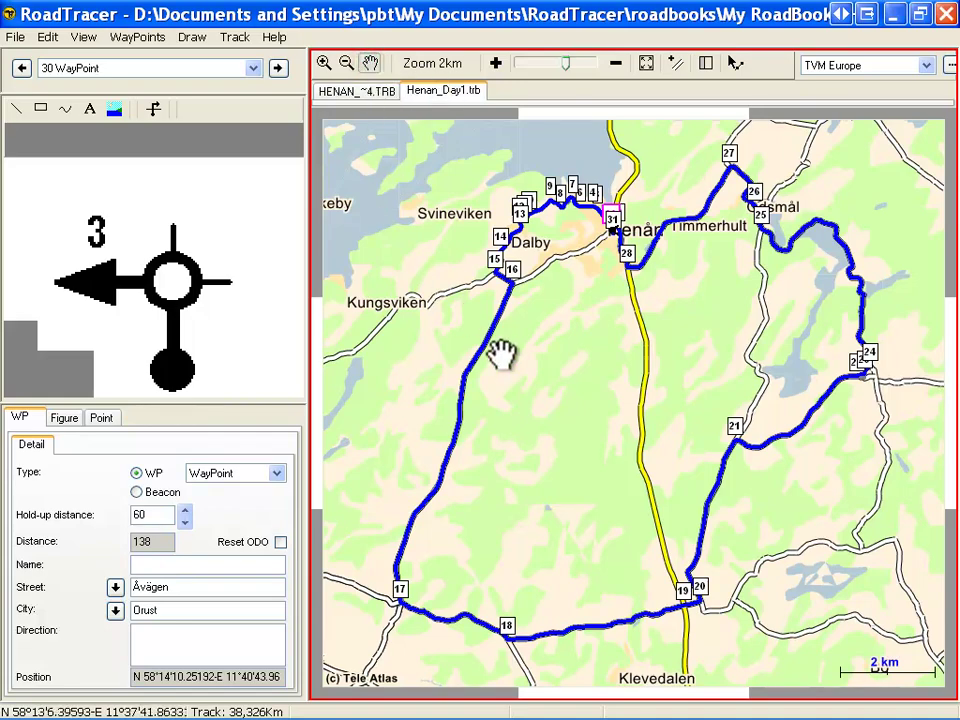
{"action": "left_click_drag", "start_coordinate": [676, 393], "coordinate": [392, 410]}
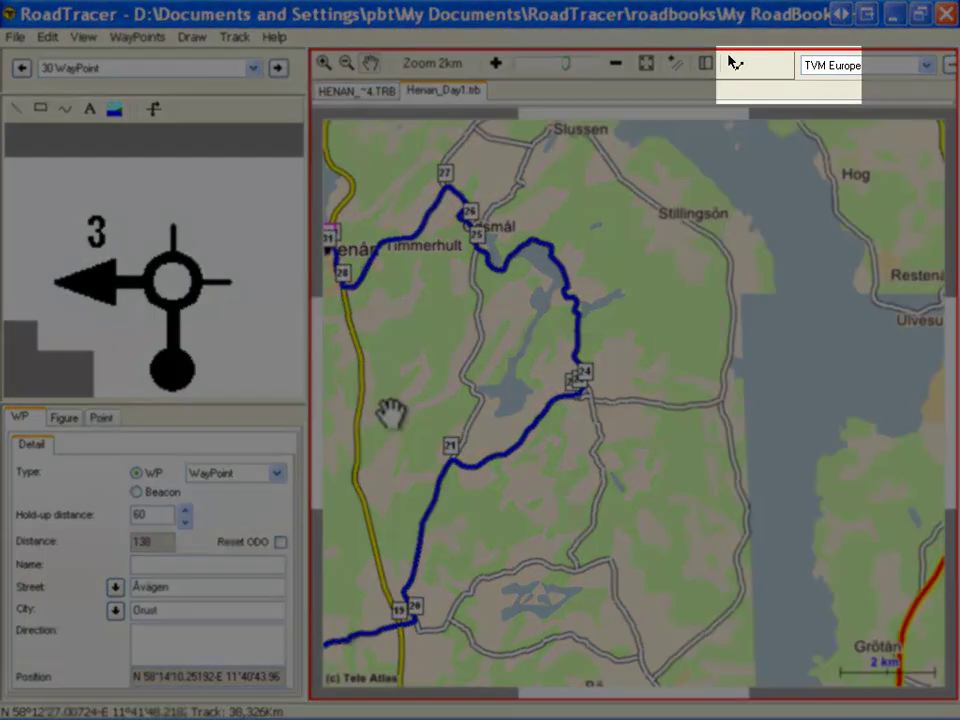
{"action": "left_click", "coordinate": [734, 63]}
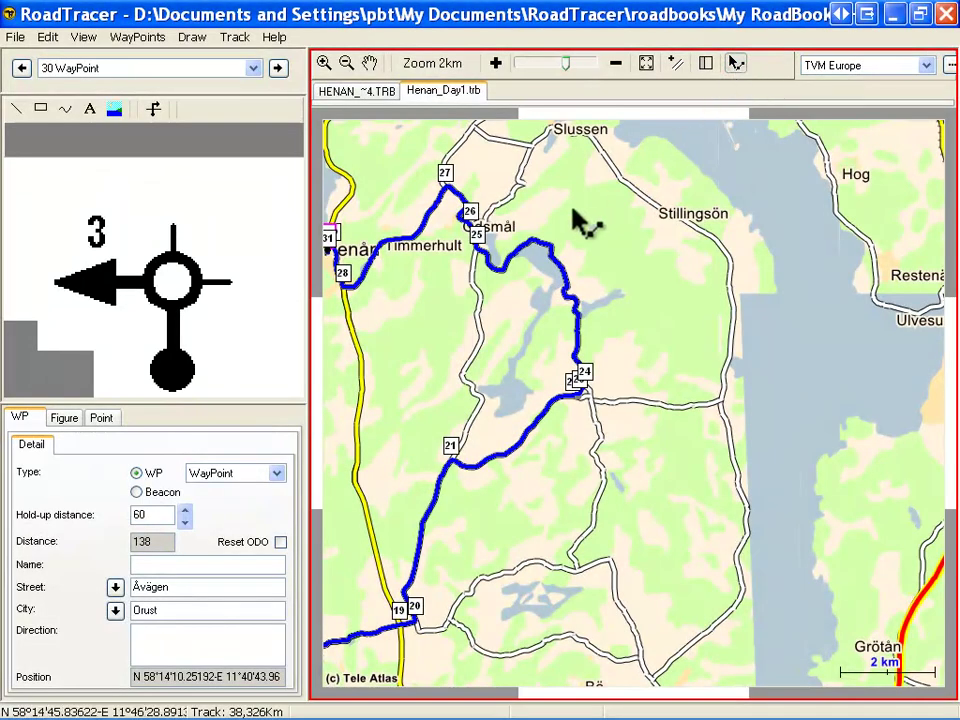
{"action": "left_click_drag", "start_coordinate": [420, 240], "coordinate": [375, 634]}
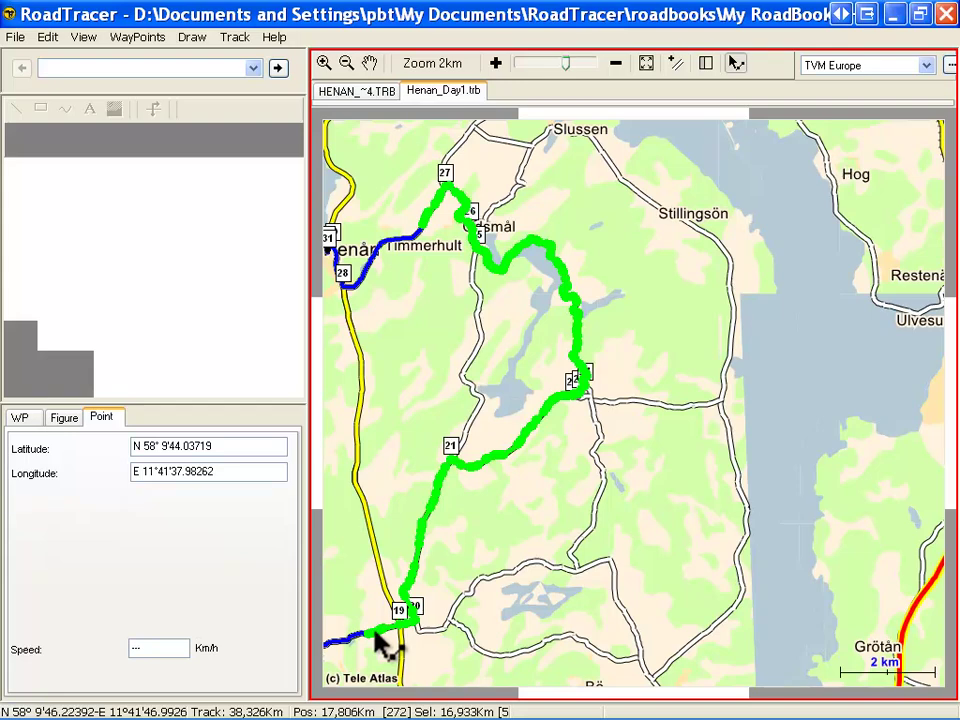
{"action": "key", "text": "Delete"}
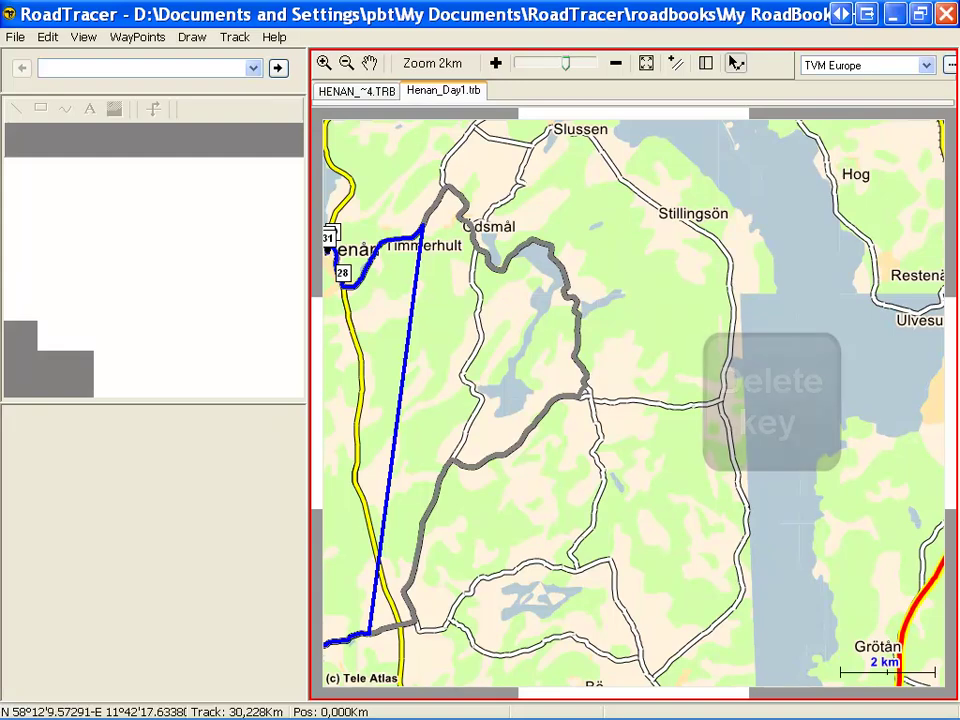
{"action": "left_click", "coordinate": [369, 633]}
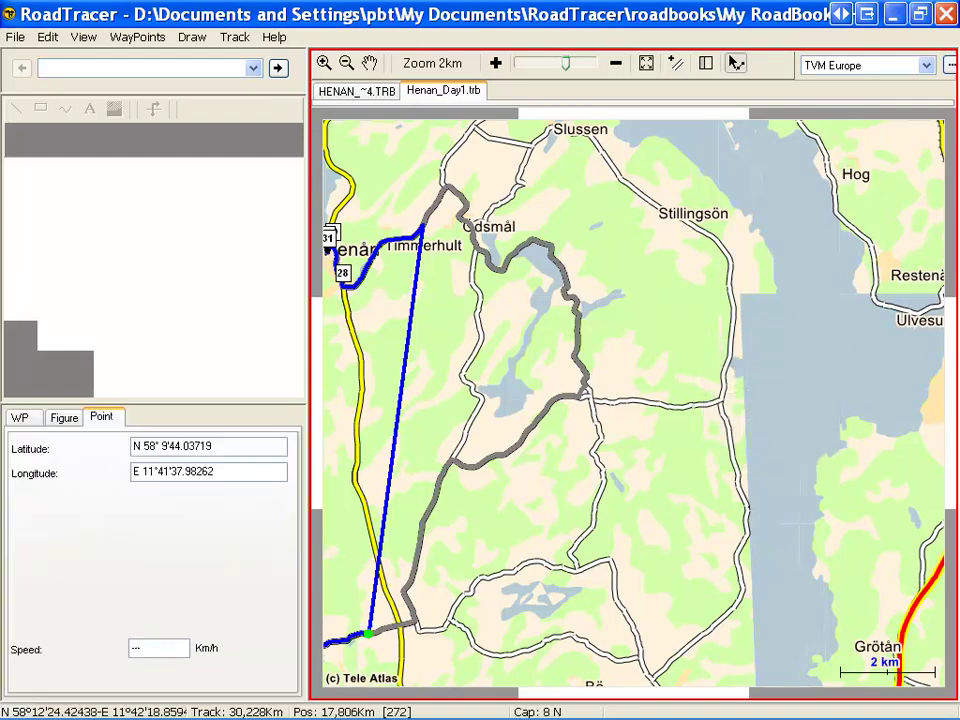
{"action": "right_click", "coordinate": [401, 402]}
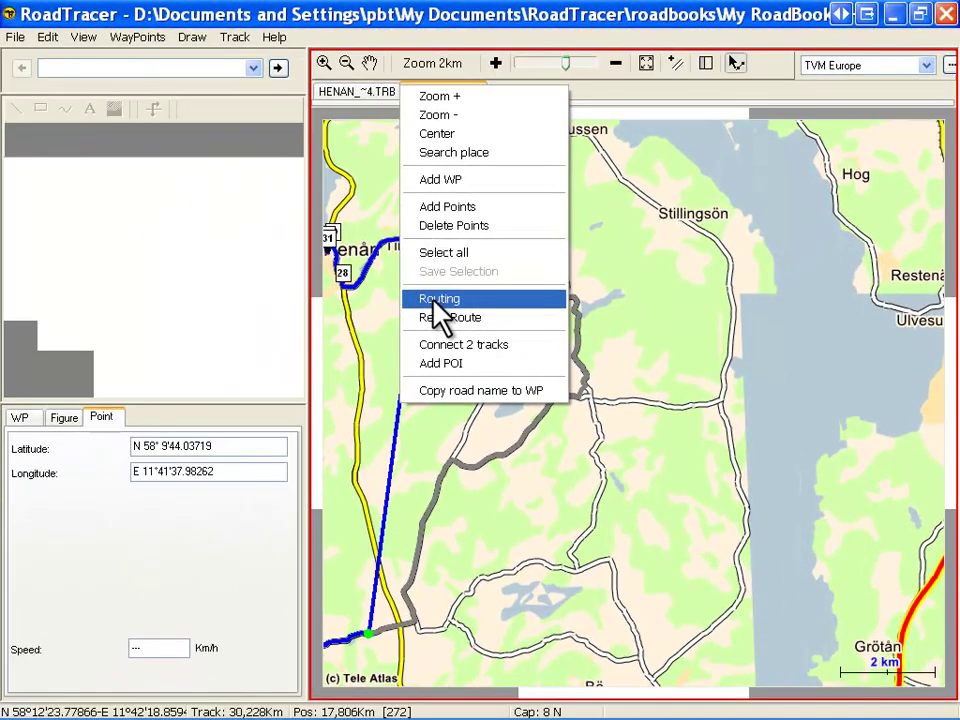
With road routing on, drag the track east onto the roads via Slussen and Stillingsön, undoing one misplaced edit
{"action": "left_click", "coordinate": [212, 501]}
{"action": "left_click_drag", "start_coordinate": [434, 303], "coordinate": [735, 323]}
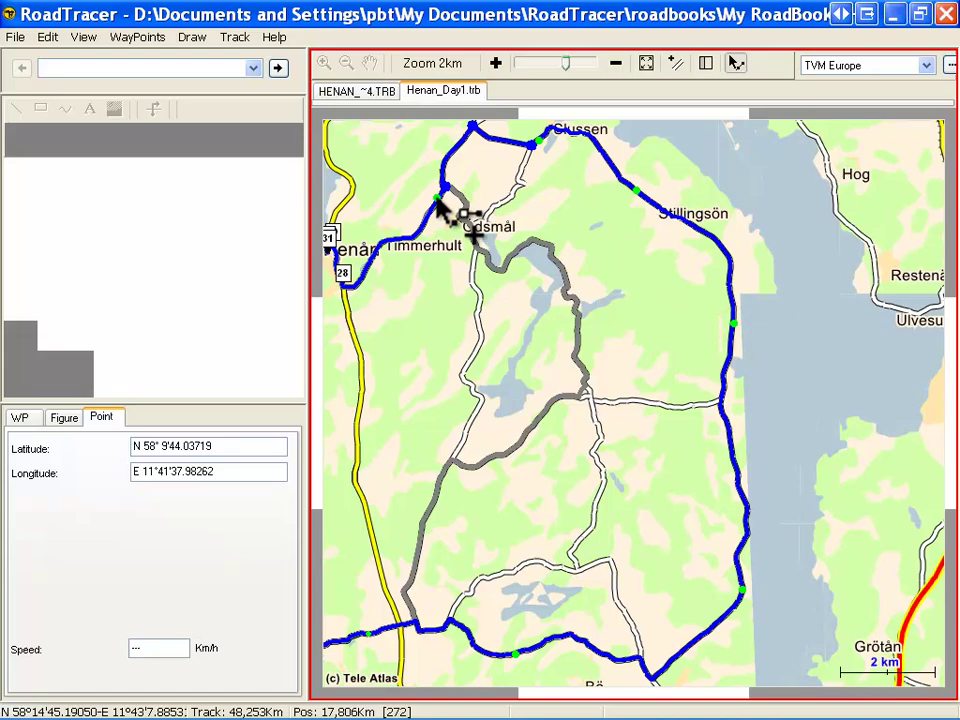
{"action": "key", "text": "ctrl+z"}
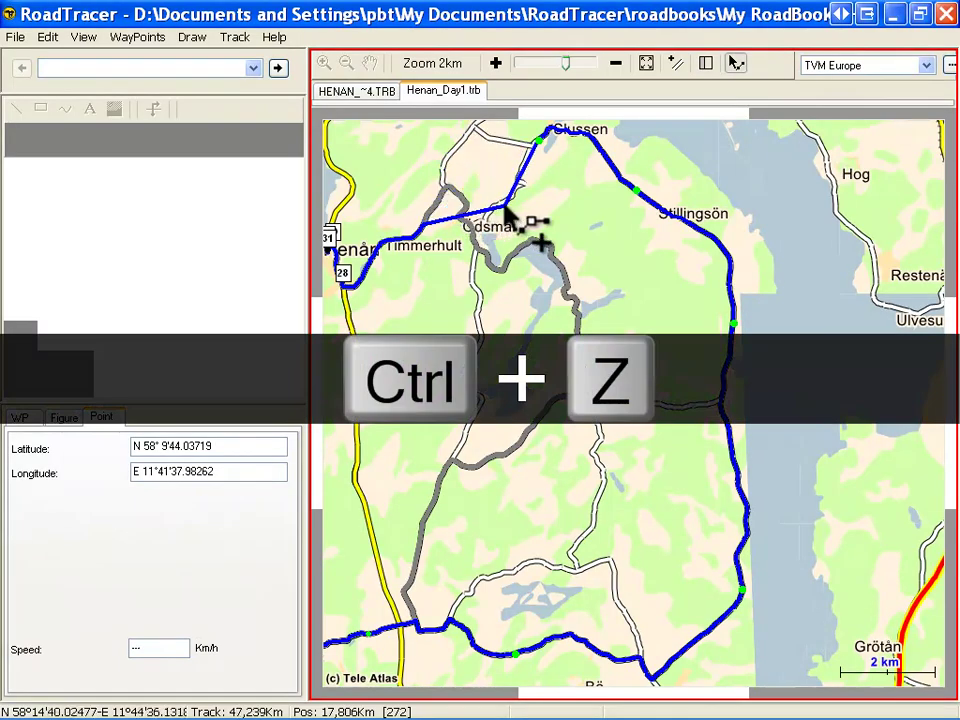
{"action": "left_click_drag", "start_coordinate": [505, 208], "coordinate": [434, 209]}
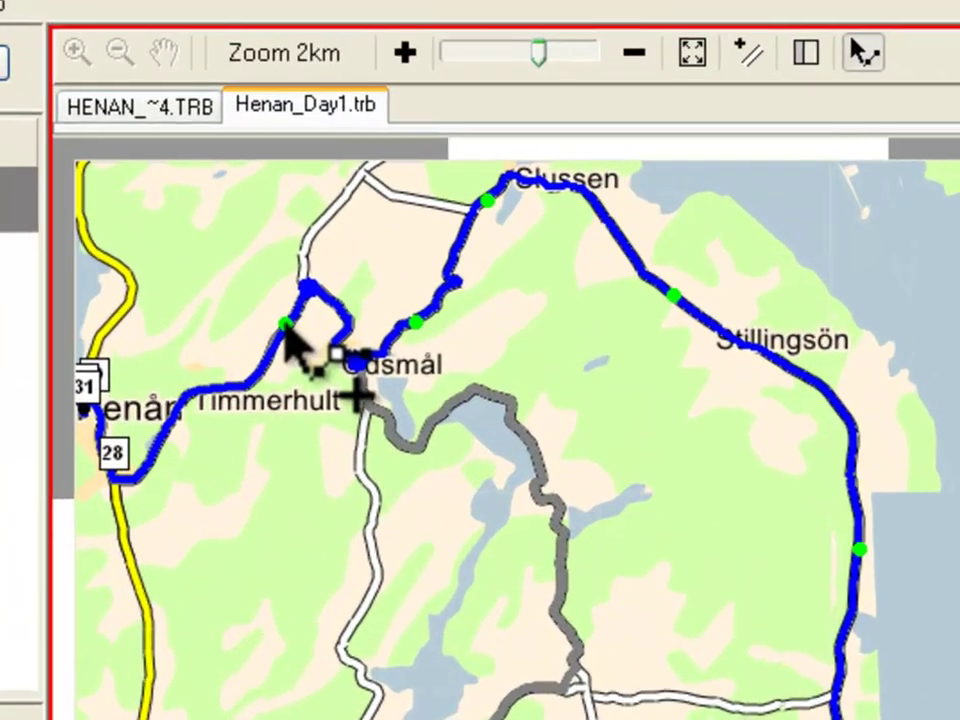
Stop routing to keep the 49,088 km route and regenerate ball-arrow waypoints, numbered 19–26
{"action": "right_click", "coordinate": [434, 206]}
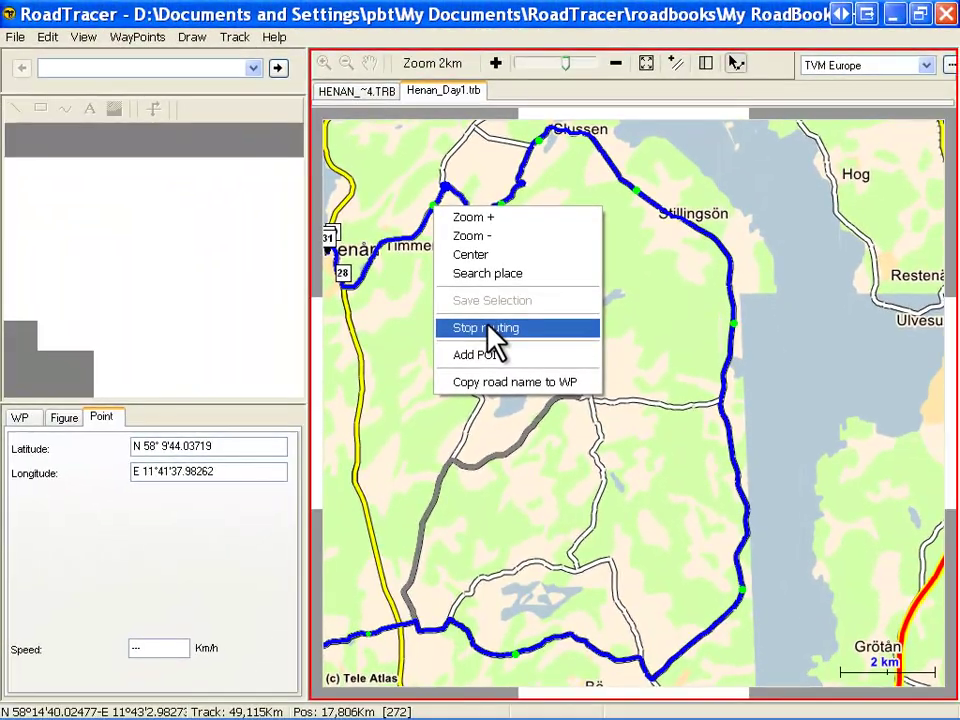
{"action": "left_click", "coordinate": [462, 390]}
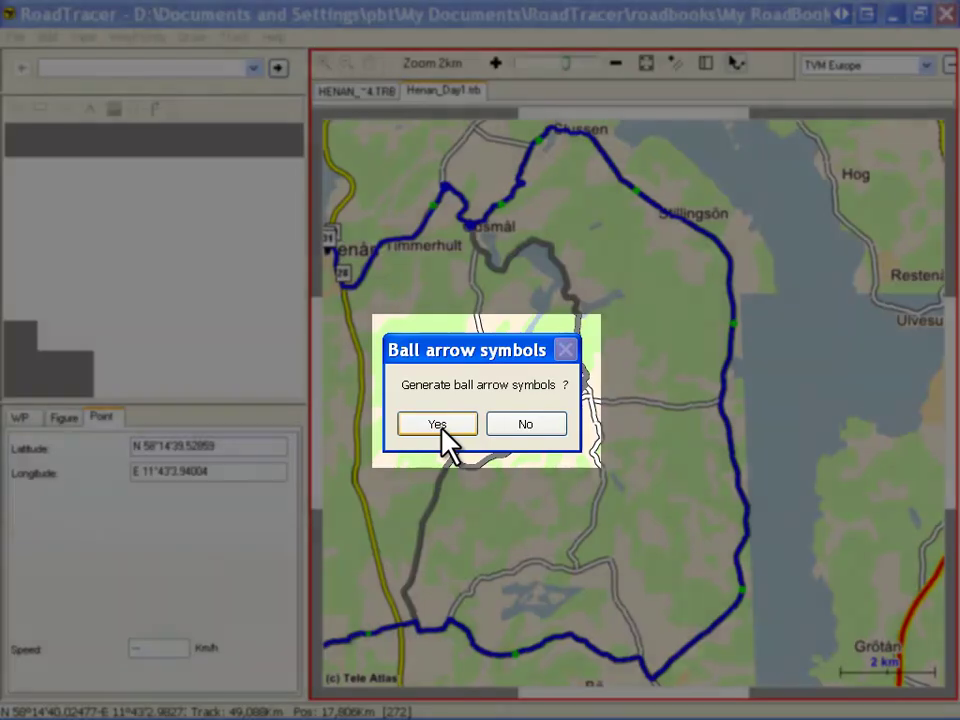
{"action": "left_click", "coordinate": [447, 426]}
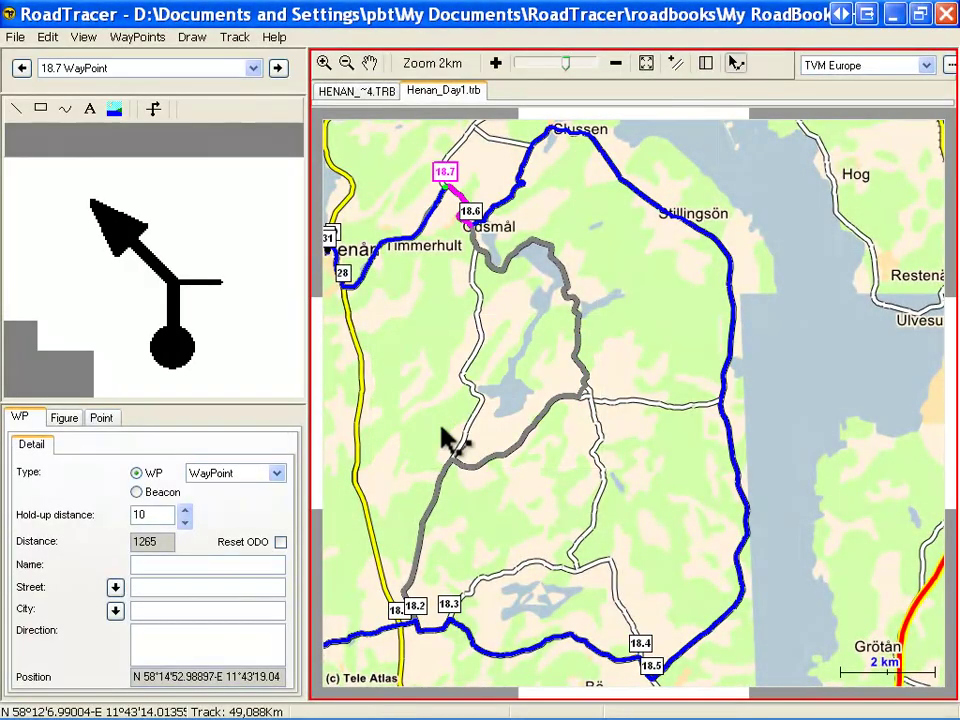
Save the roadbook under the new file name Henan_Day1_Long.trb
{"action": "left_click", "coordinate": [14, 38]}
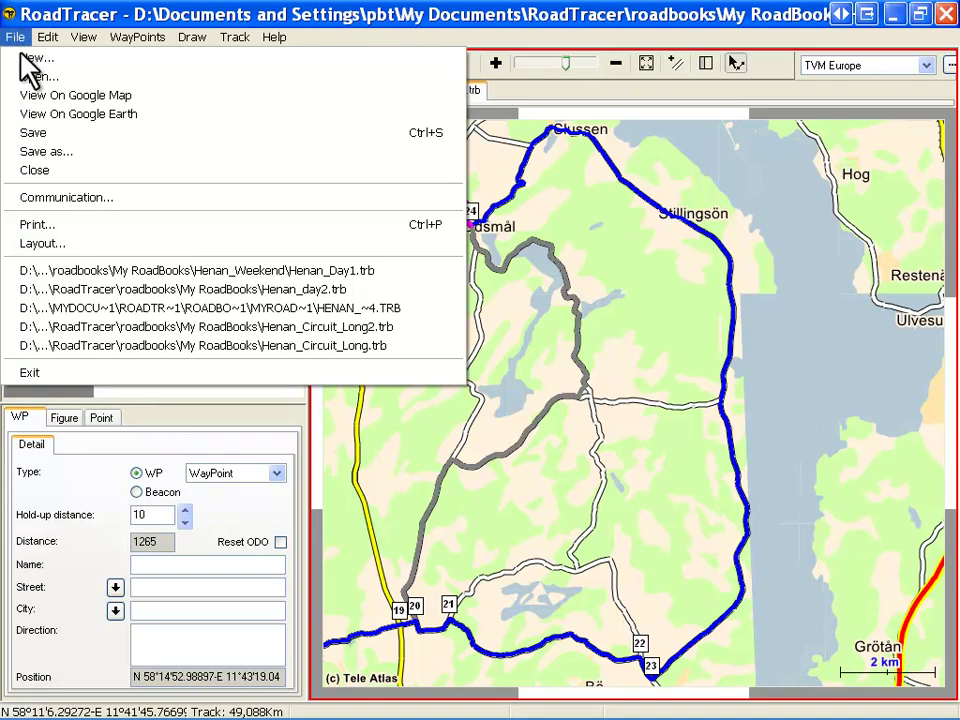
{"action": "left_click", "coordinate": [101, 153]}
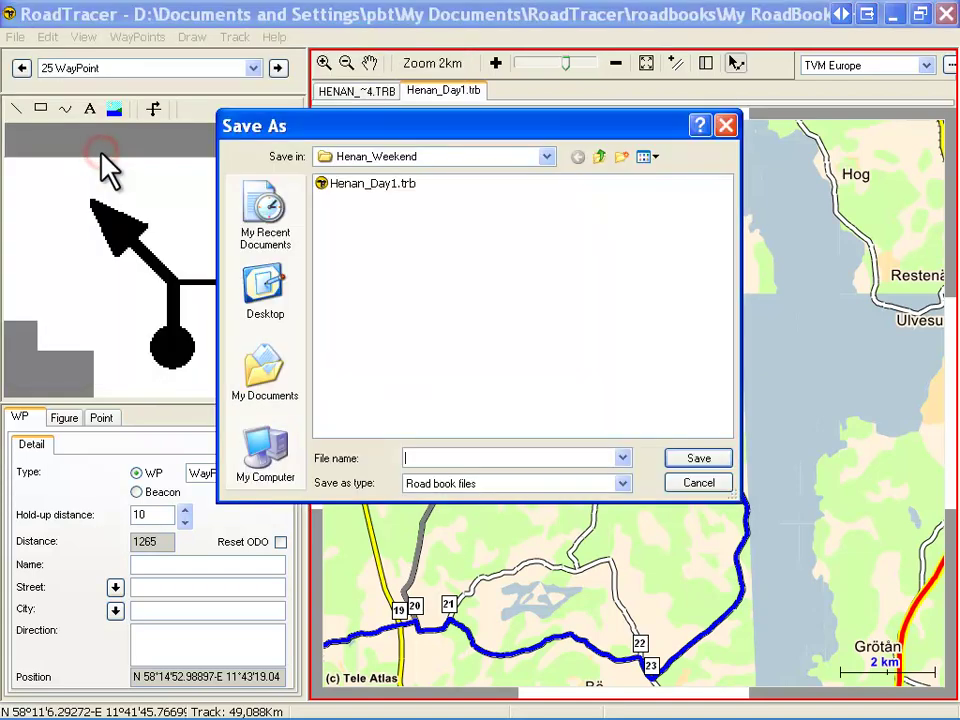
{"action": "left_click", "coordinate": [324, 184]}
{"action": "left_click", "coordinate": [464, 458]}
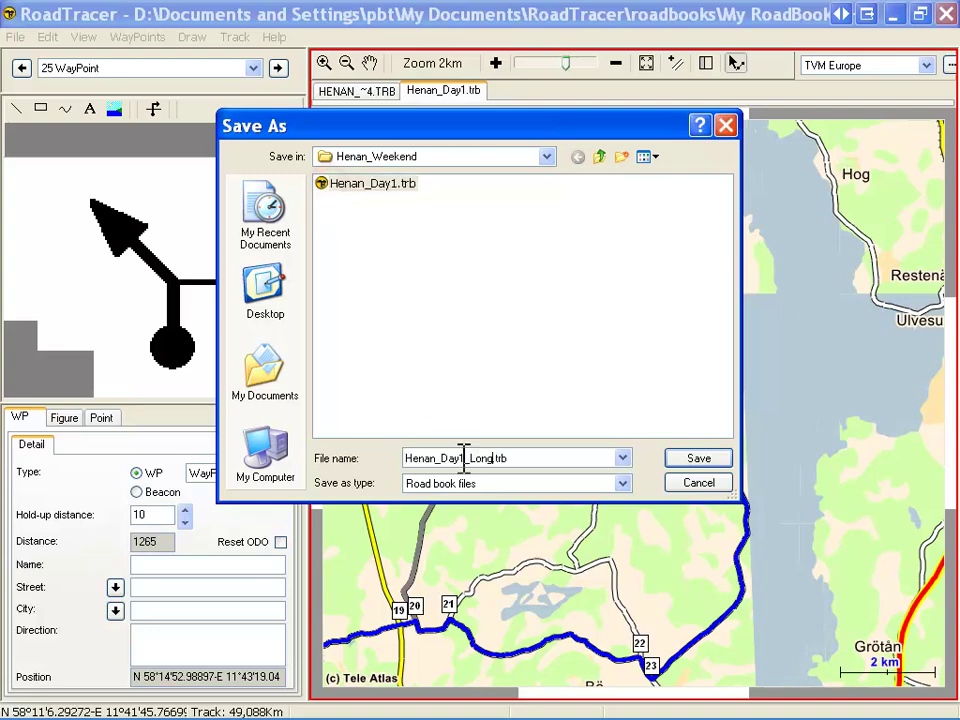
{"action": "type", "text": "_Long"}
{"action": "left_click", "coordinate": [692, 462]}
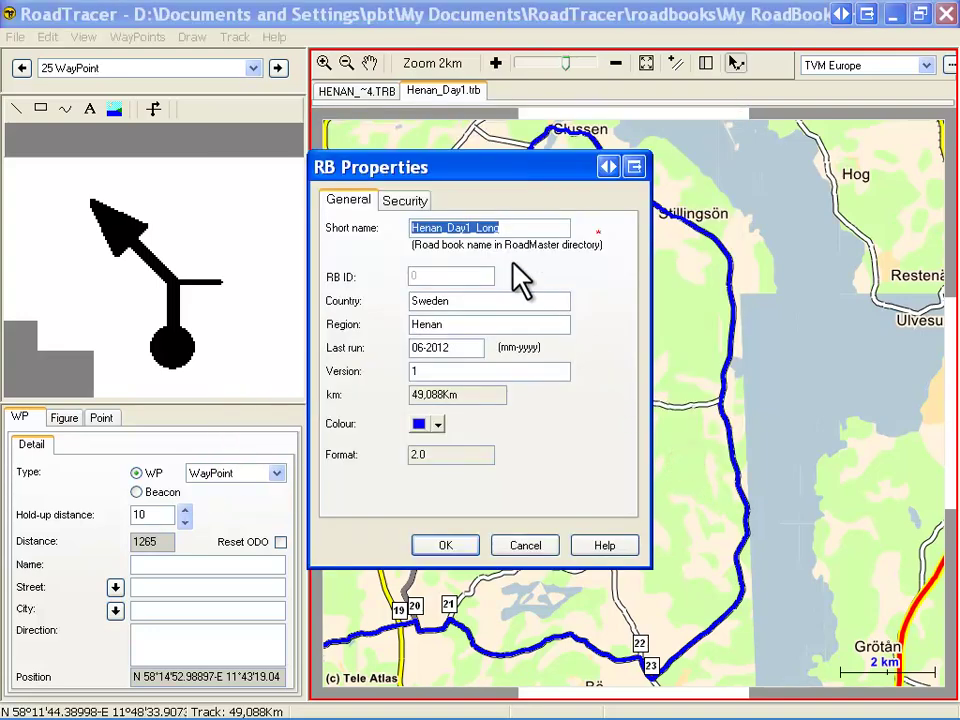
Check the roadbook properties show country Sweden, region Henan and 49,088 km
{"action": "left_click", "coordinate": [473, 302]}
{"action": "left_click", "coordinate": [459, 326]}
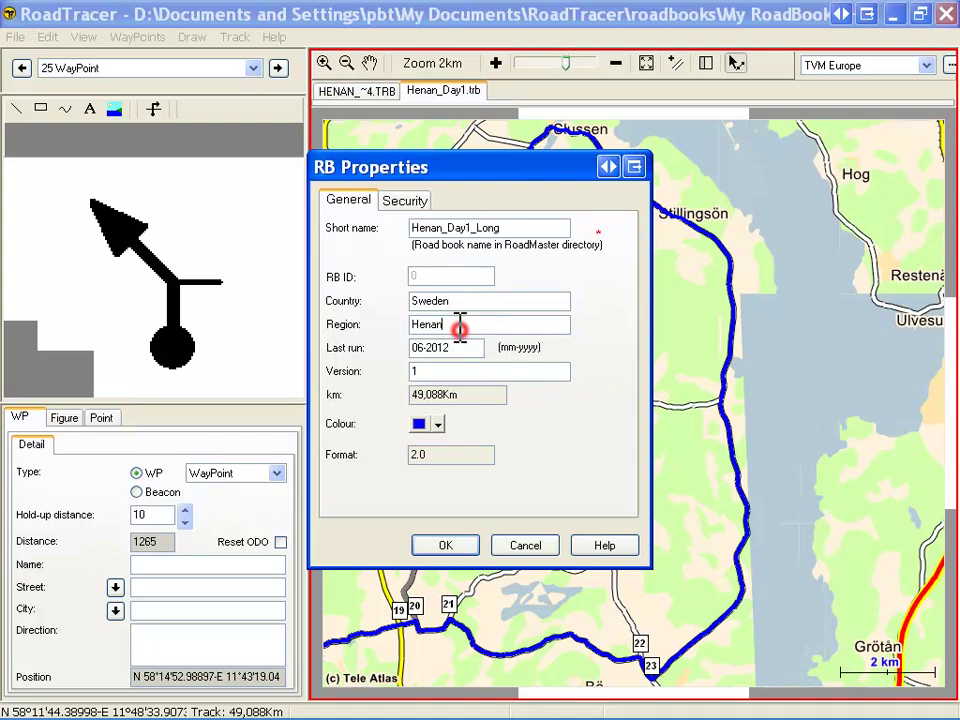
{"action": "left_click", "coordinate": [452, 394]}
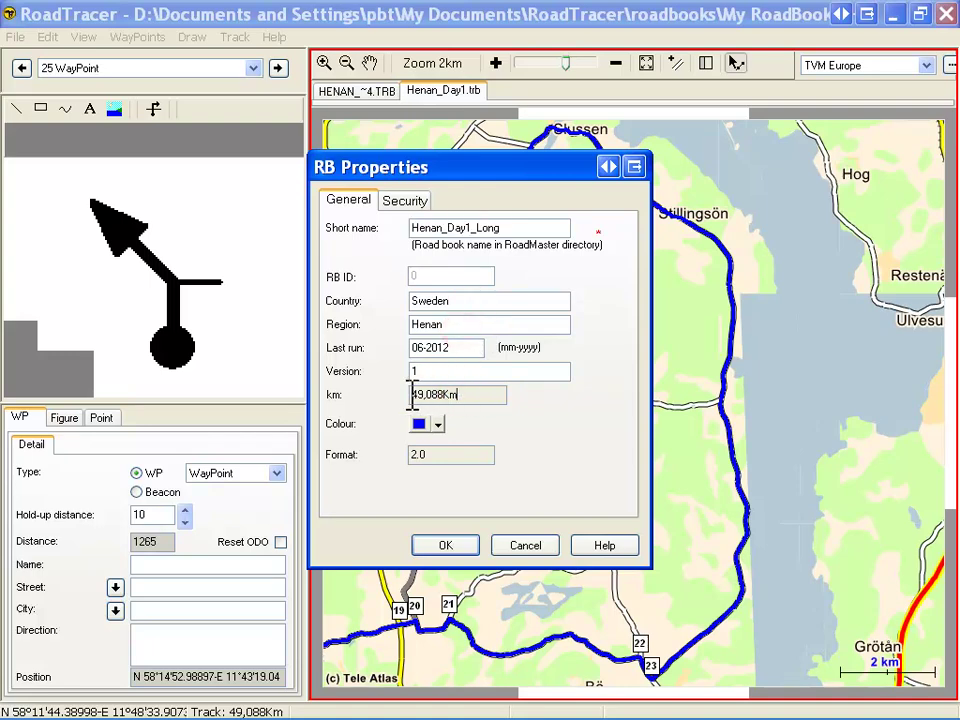